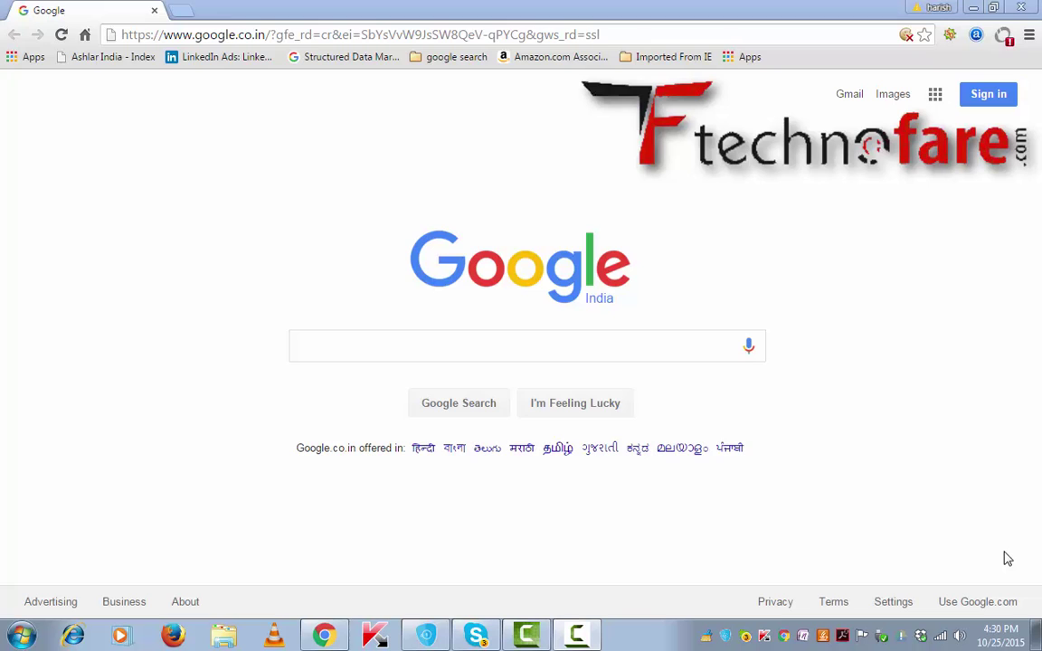
Go to Chrome's Extensions settings and scroll the installed list down to Yahoo for Chrome
{"action": "left_click", "coordinate": [184, 11]}
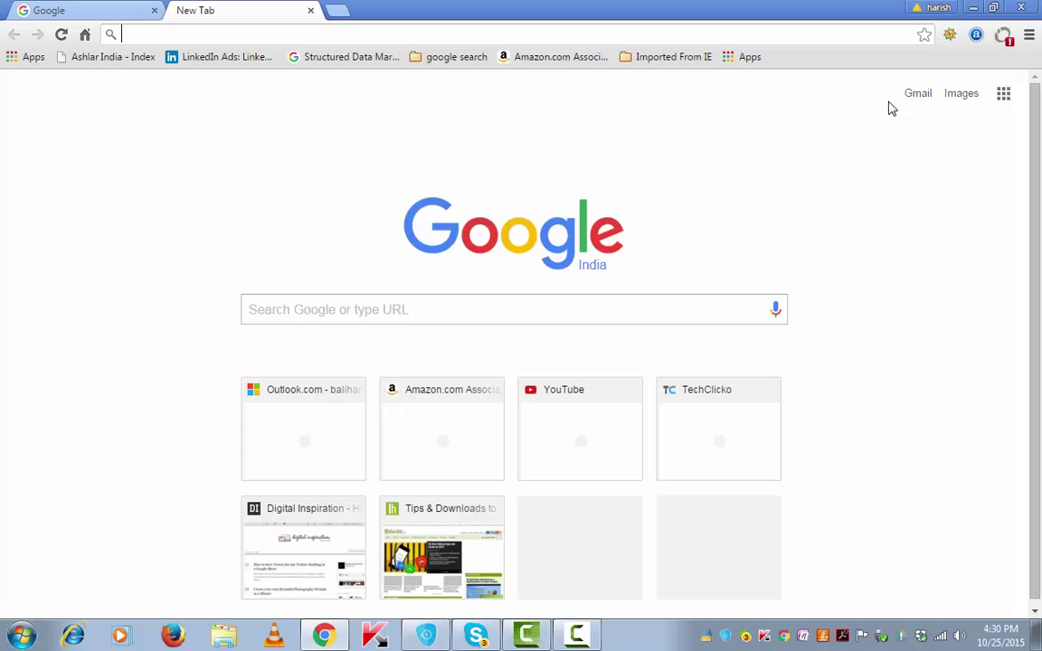
{"action": "left_click", "coordinate": [310, 10]}
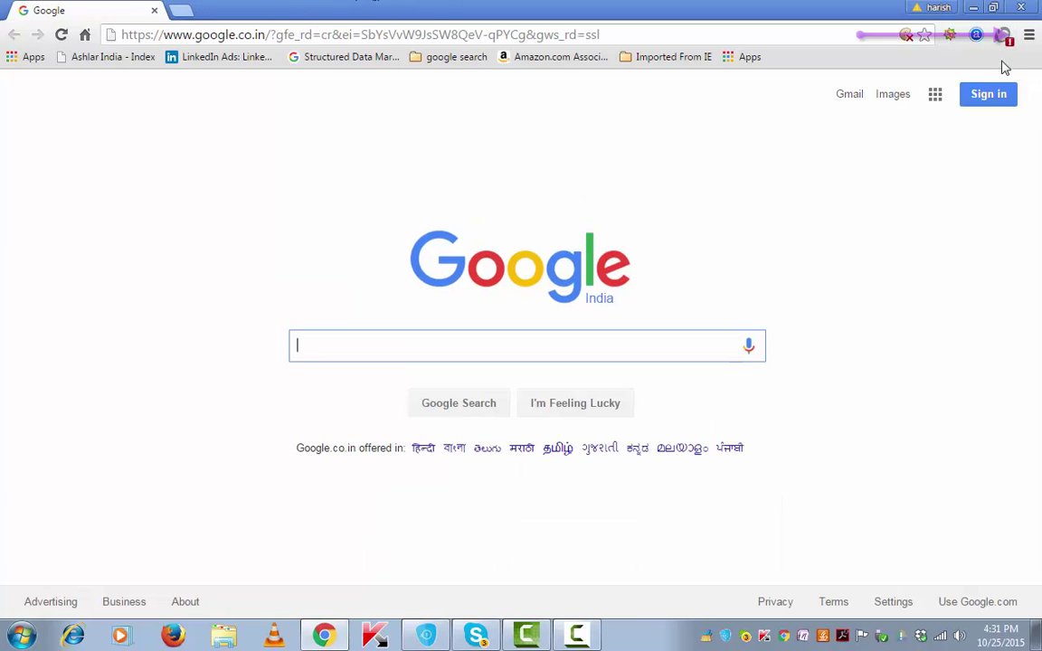
{"action": "left_click", "coordinate": [1029, 36]}
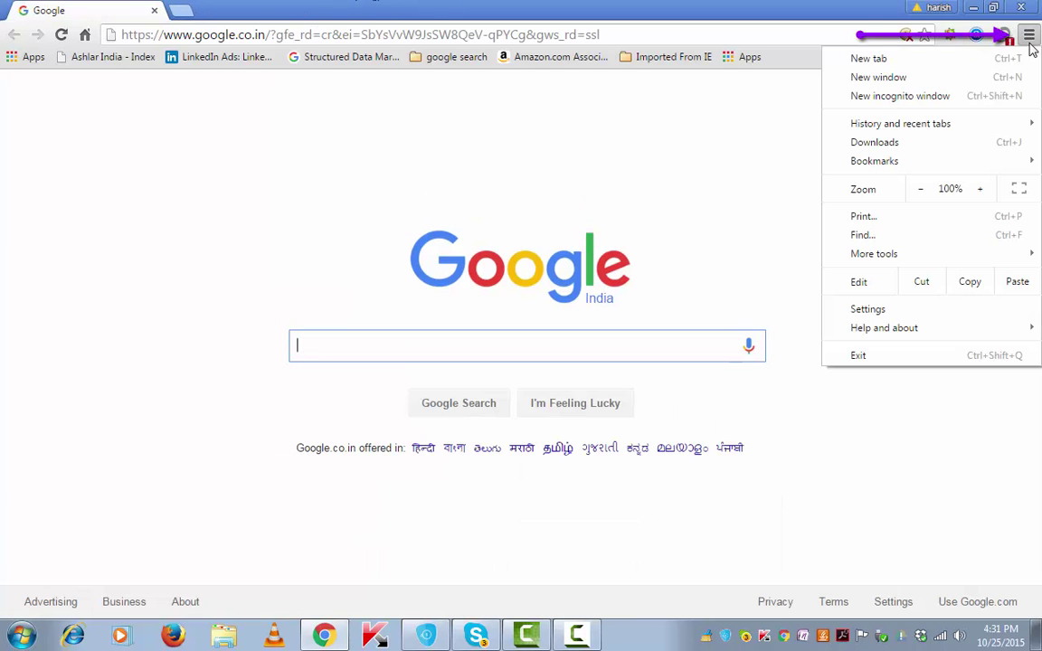
{"action": "left_click", "coordinate": [909, 308]}
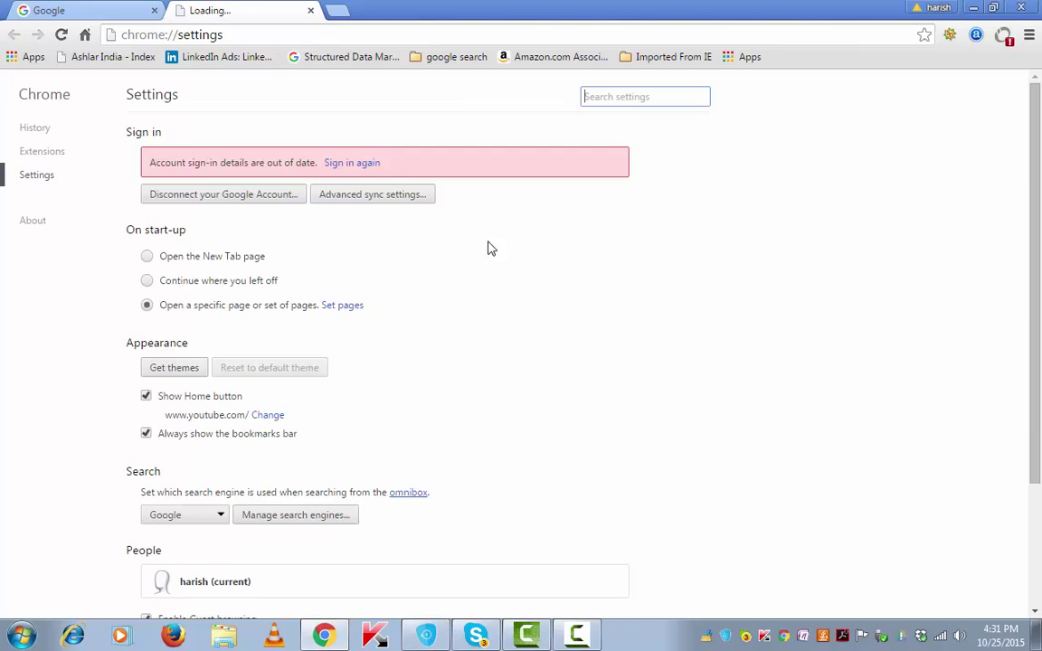
{"action": "left_click", "coordinate": [45, 155]}
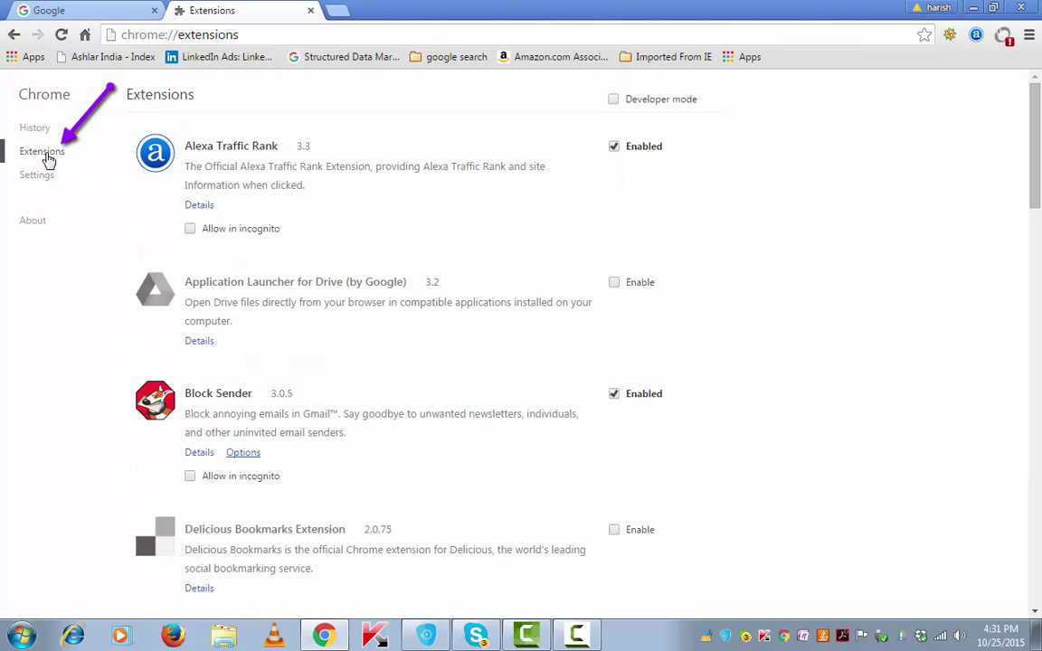
{"action": "scroll", "coordinate": [620, 316], "scroll_direction": "down", "scroll_amount": 15}
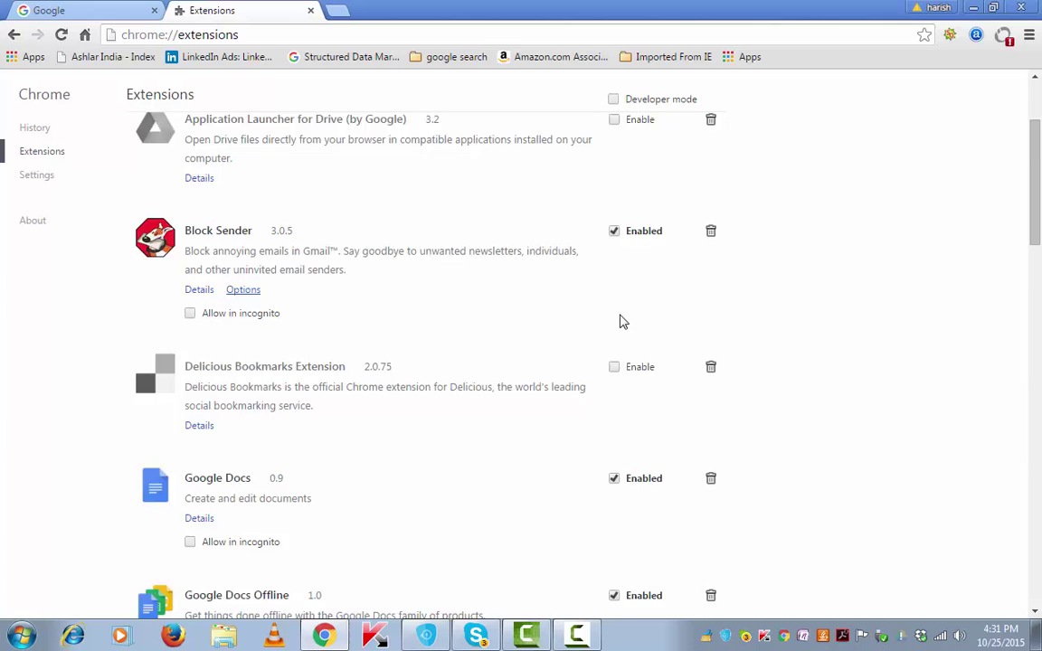
{"action": "scroll", "coordinate": [620, 320], "scroll_direction": "down", "scroll_amount": 5}
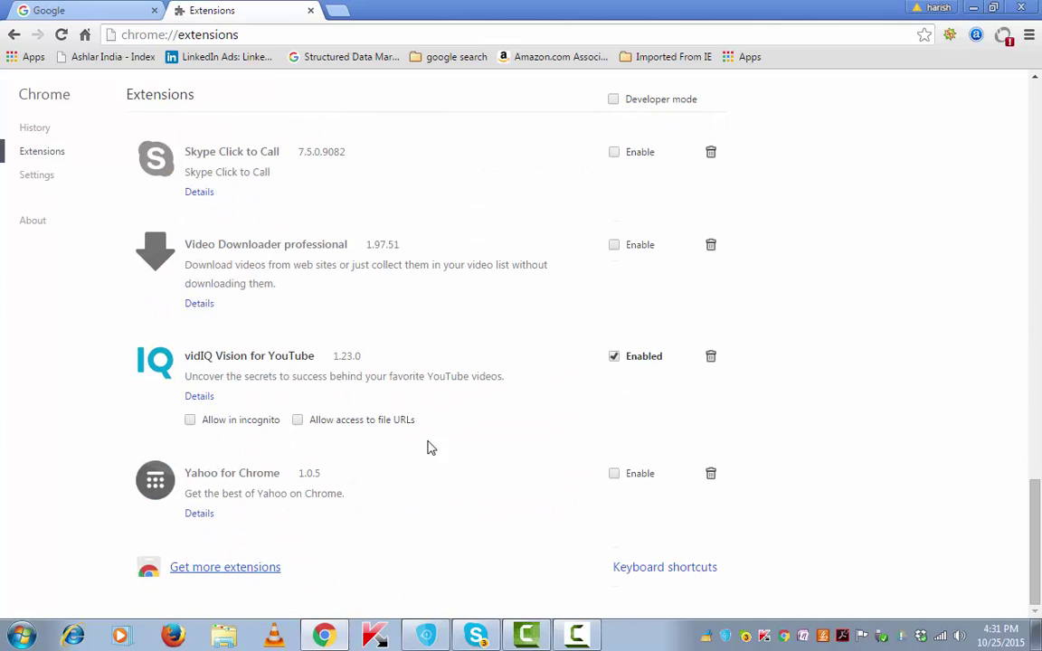
Search the Chrome Web Store for 'foxtab speed dial' and add Foxtab Speed Dial to Chrome
{"action": "left_click", "coordinate": [242, 572]}
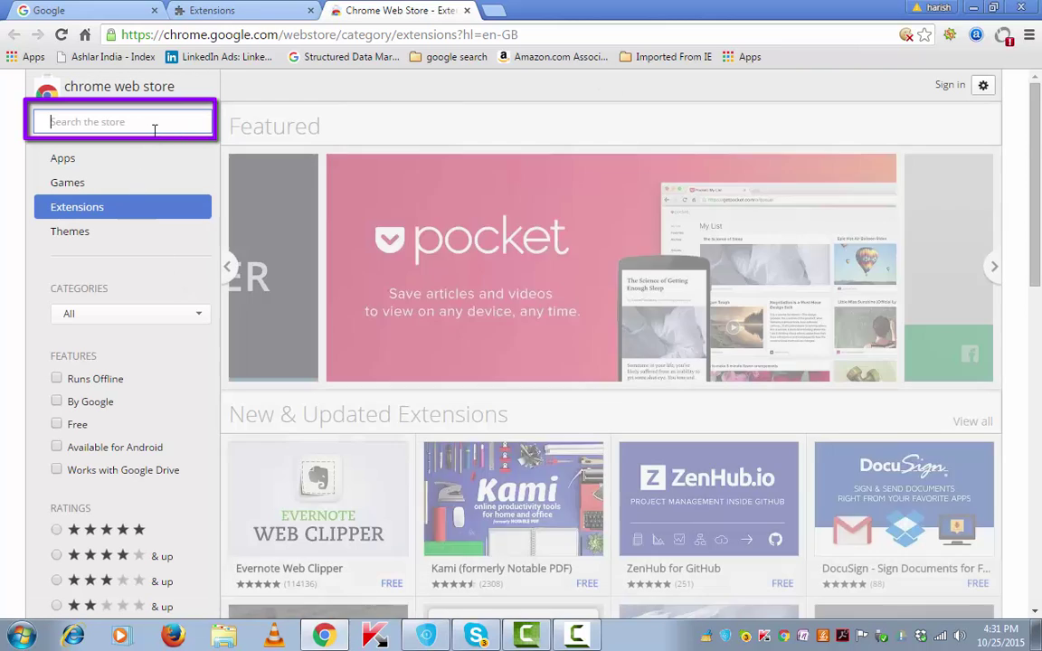
{"action": "left_click", "coordinate": [156, 125]}
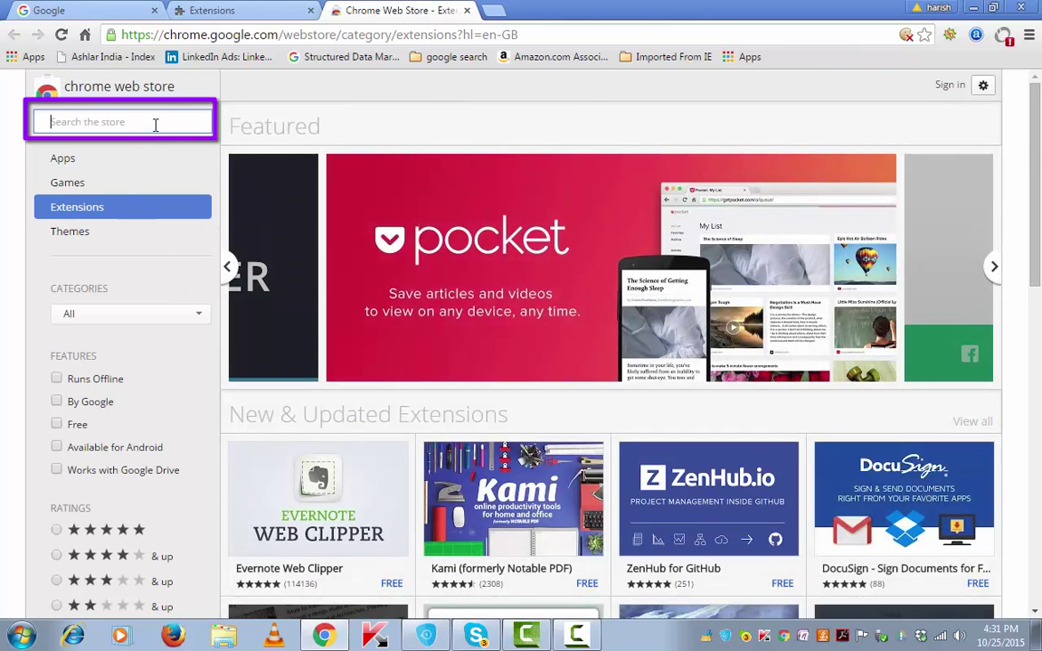
{"action": "type", "text": "foxtab"}
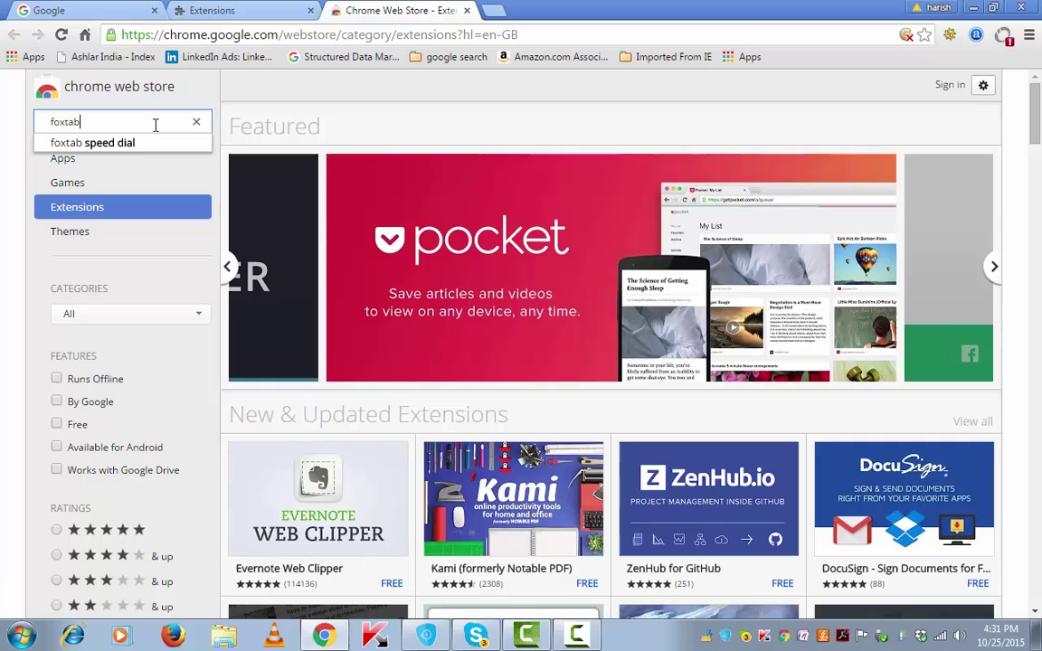
{"action": "left_click", "coordinate": [121, 142]}
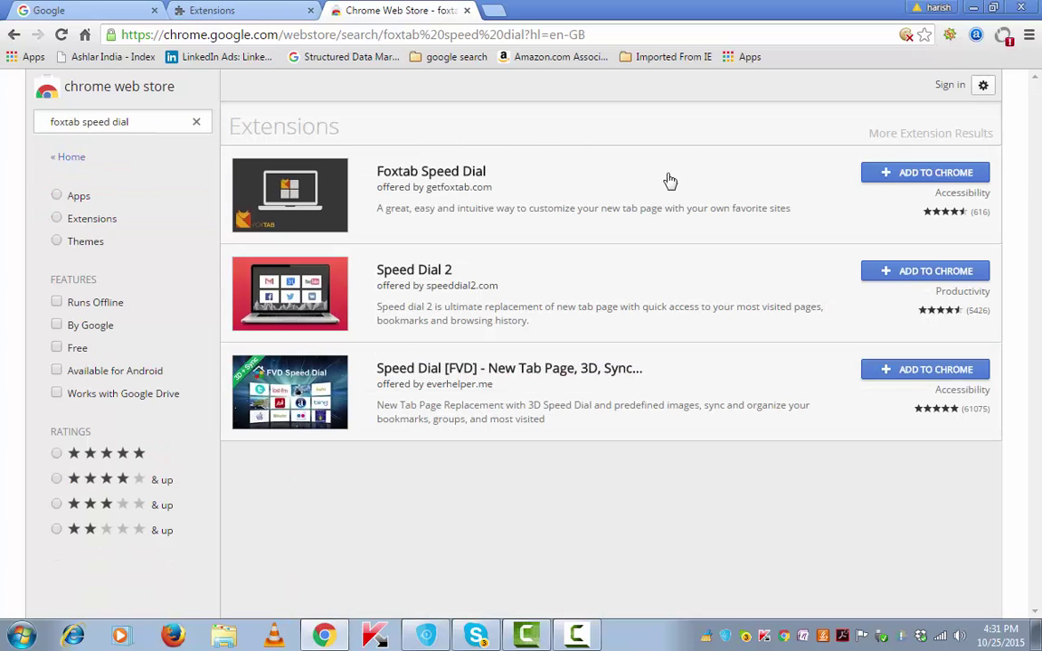
{"action": "left_click", "coordinate": [944, 173]}
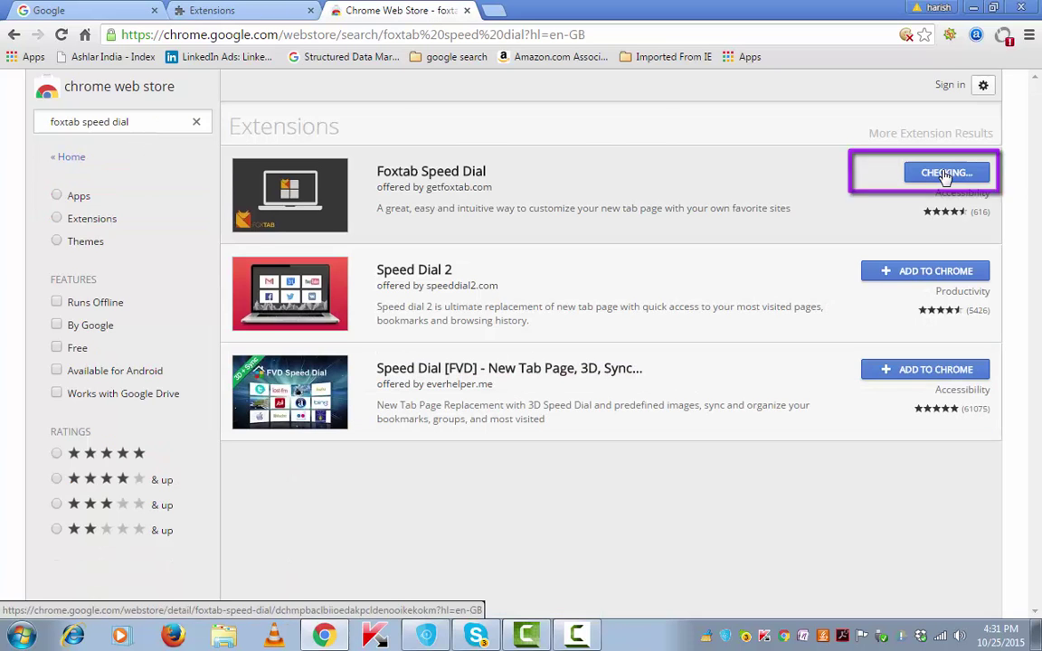
{"action": "left_click", "coordinate": [541, 219]}
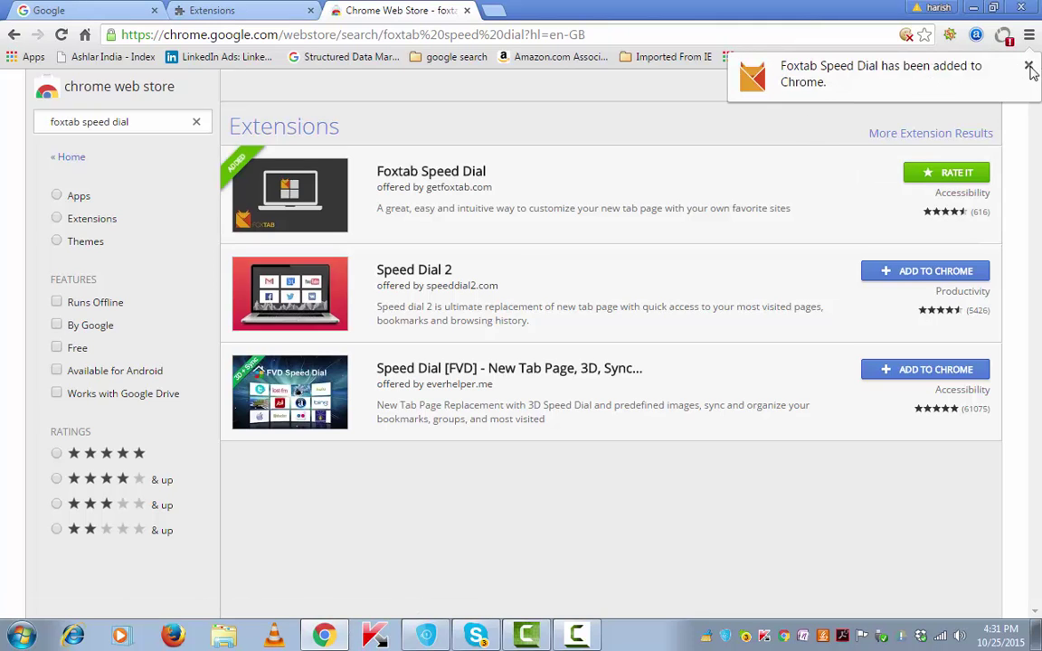
{"action": "left_click", "coordinate": [1028, 67]}
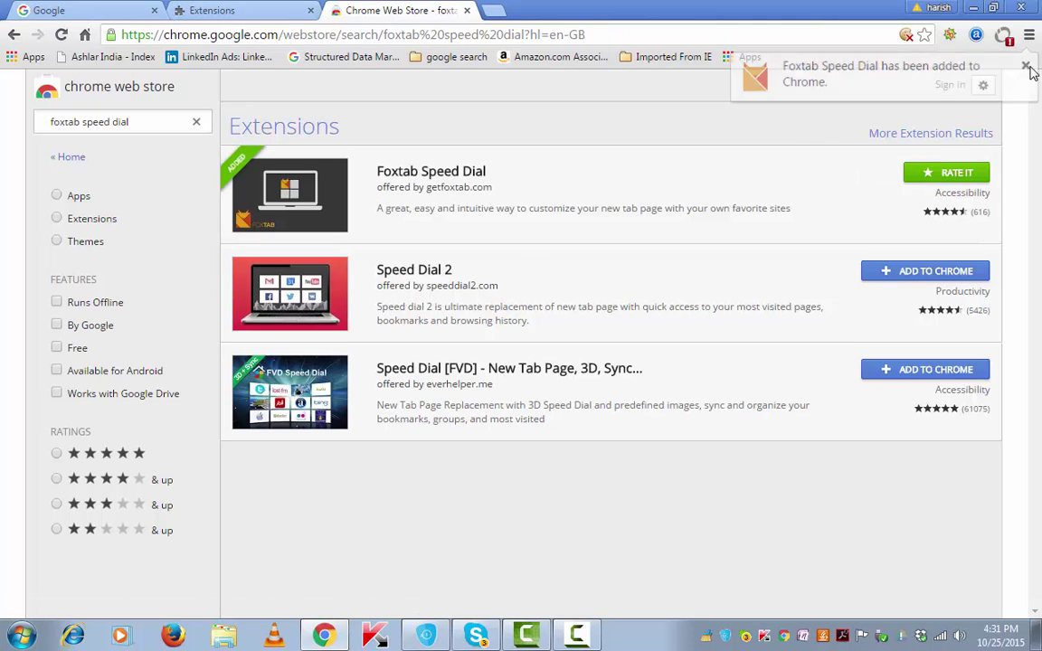
On a new Foxtab tab, add a group named 'tech'
{"action": "left_click", "coordinate": [494, 11]}
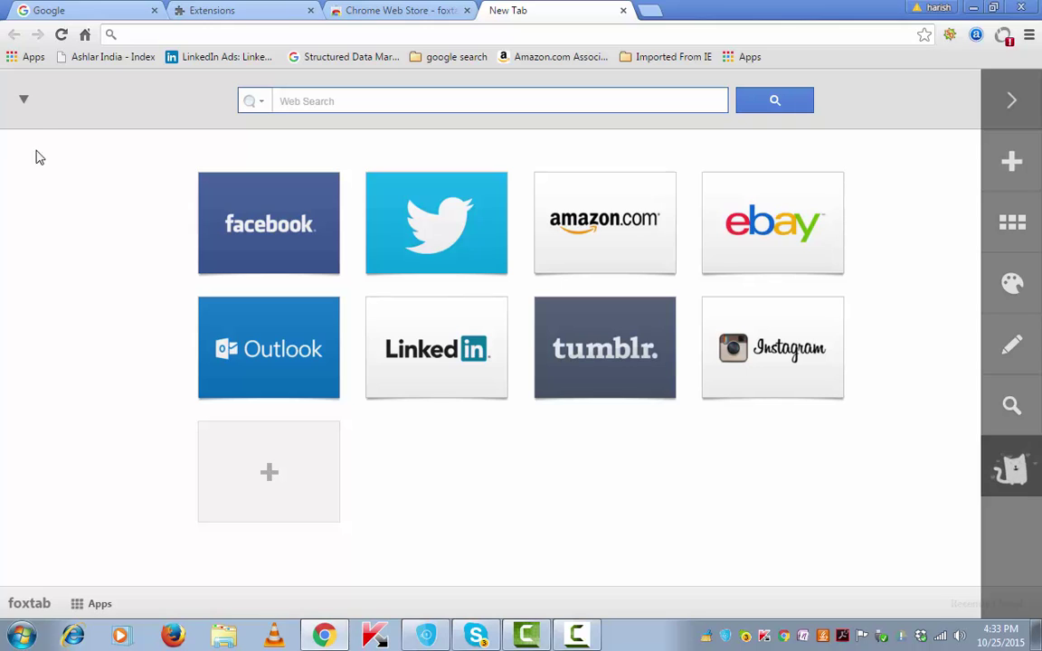
{"action": "left_click", "coordinate": [27, 102]}
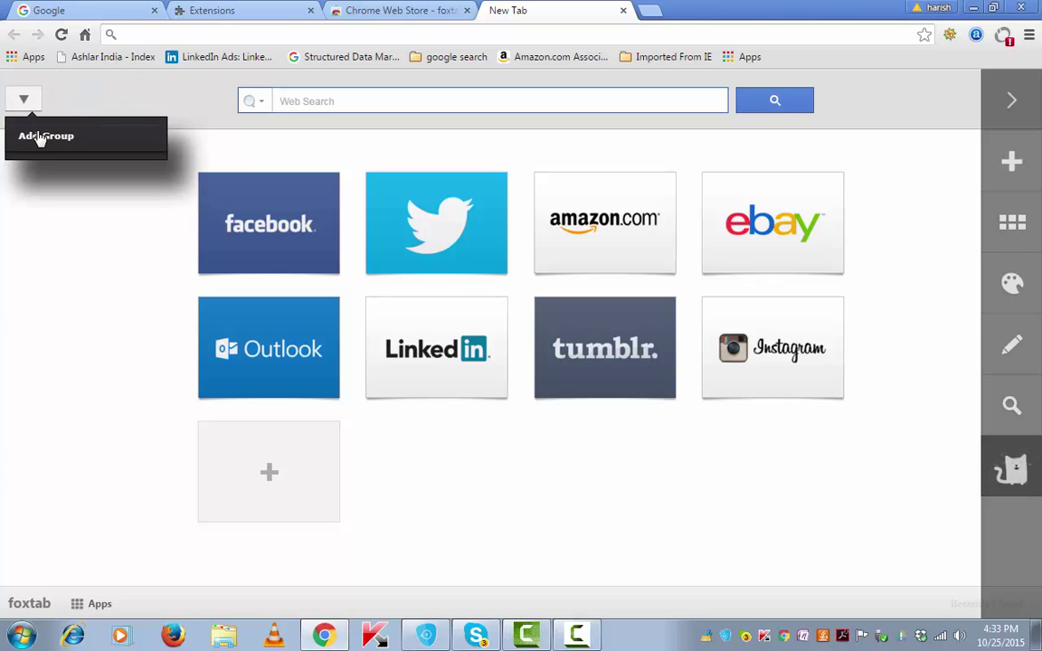
{"action": "left_click", "coordinate": [38, 134]}
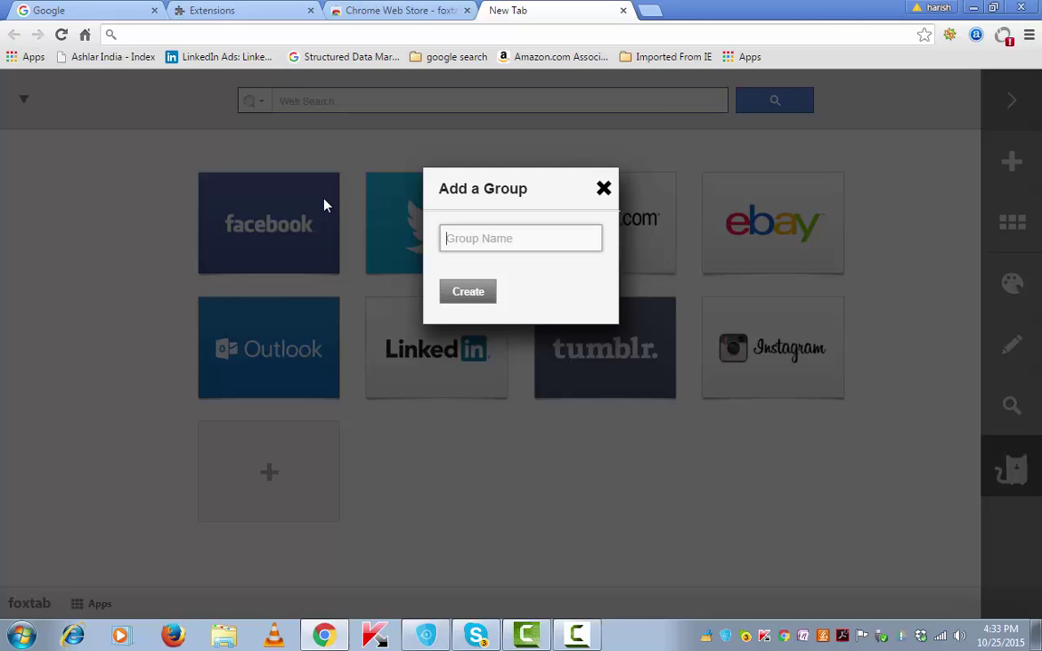
{"action": "type", "text": "tech"}
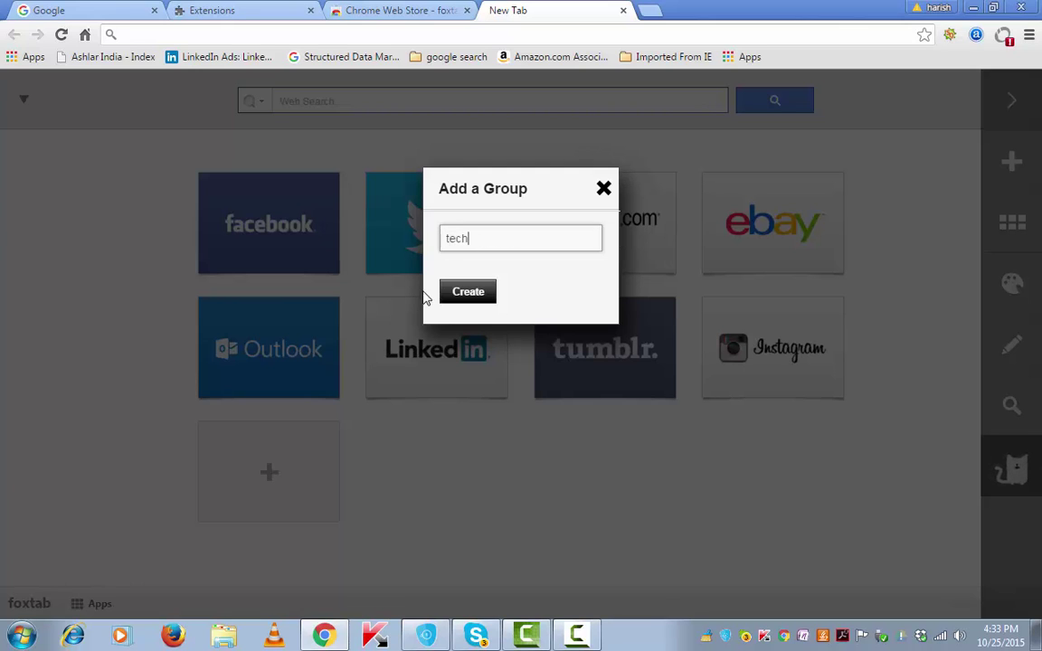
{"action": "left_click", "coordinate": [469, 292]}
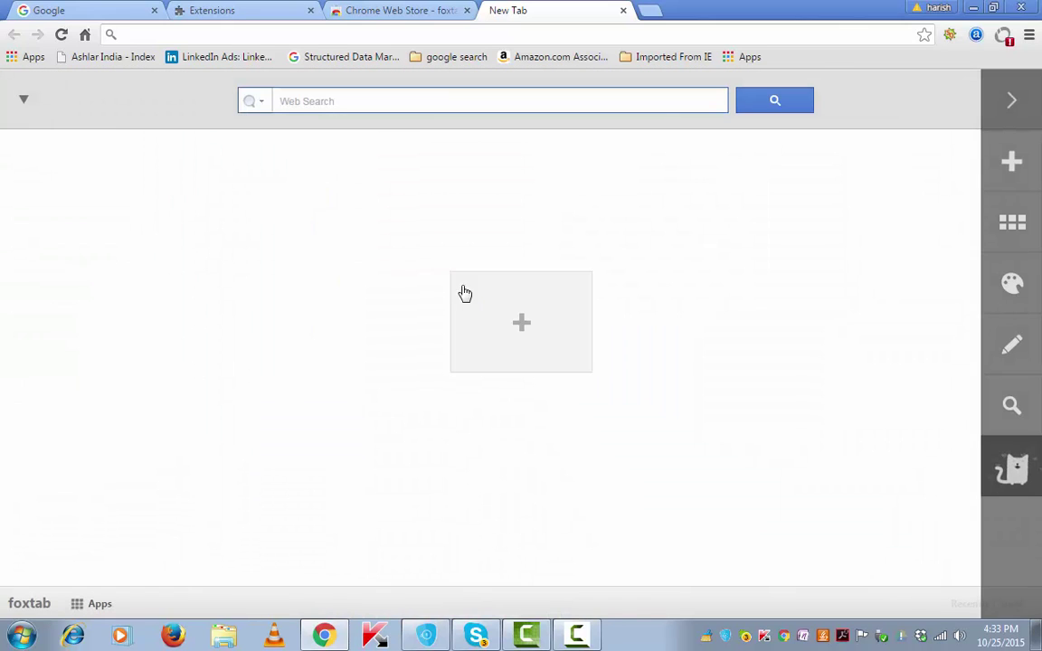
{"action": "left_click", "coordinate": [515, 326]}
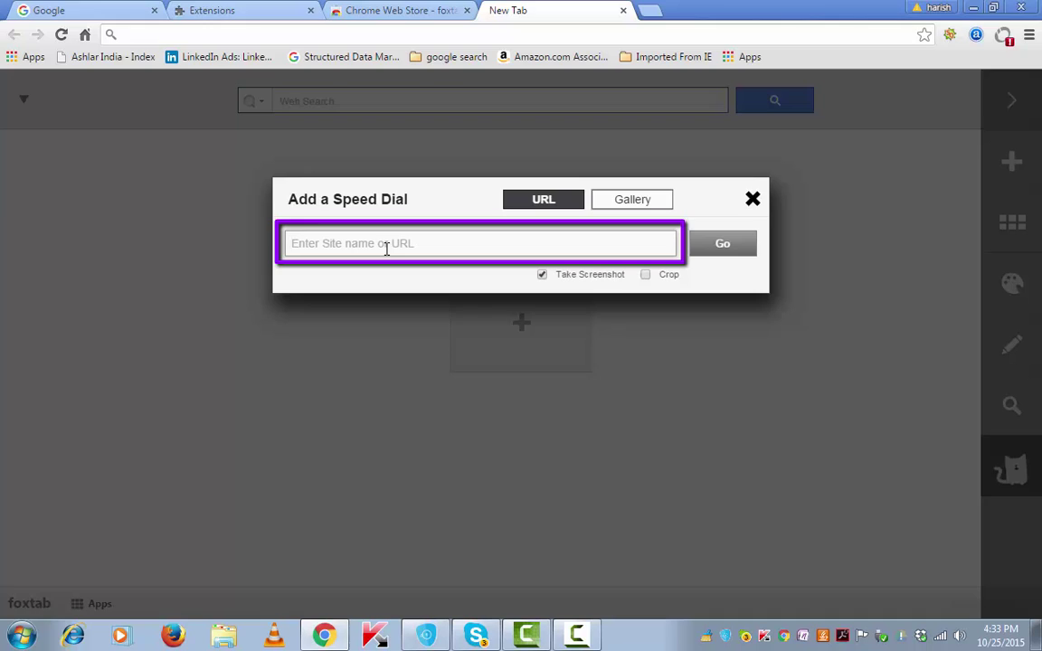
{"action": "type", "text": "http://techcrunch.com/"}
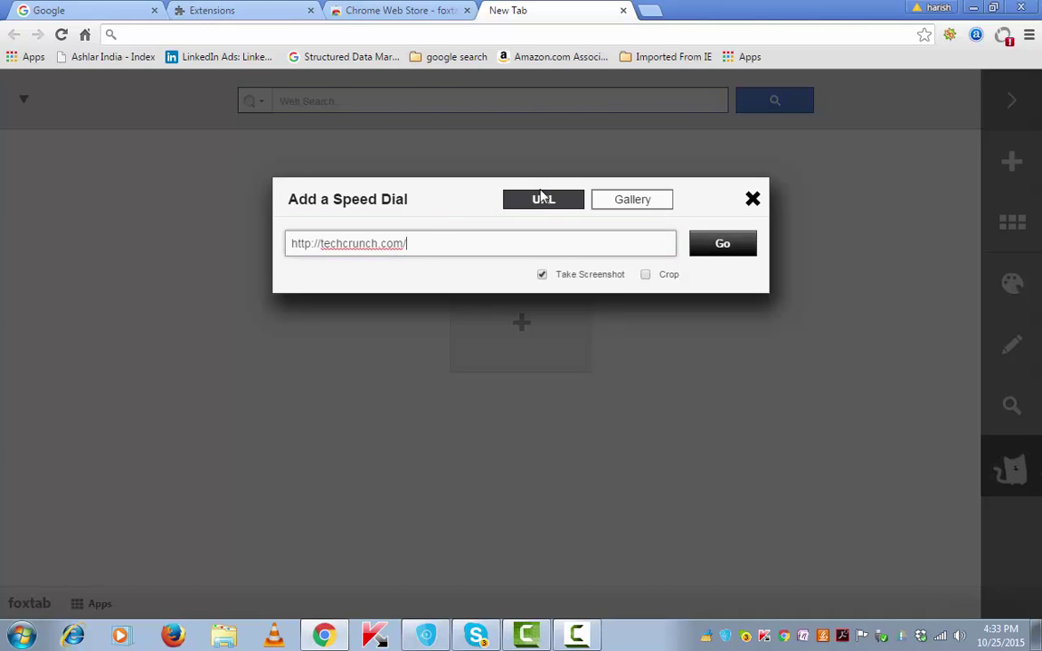
{"action": "left_click", "coordinate": [542, 275]}
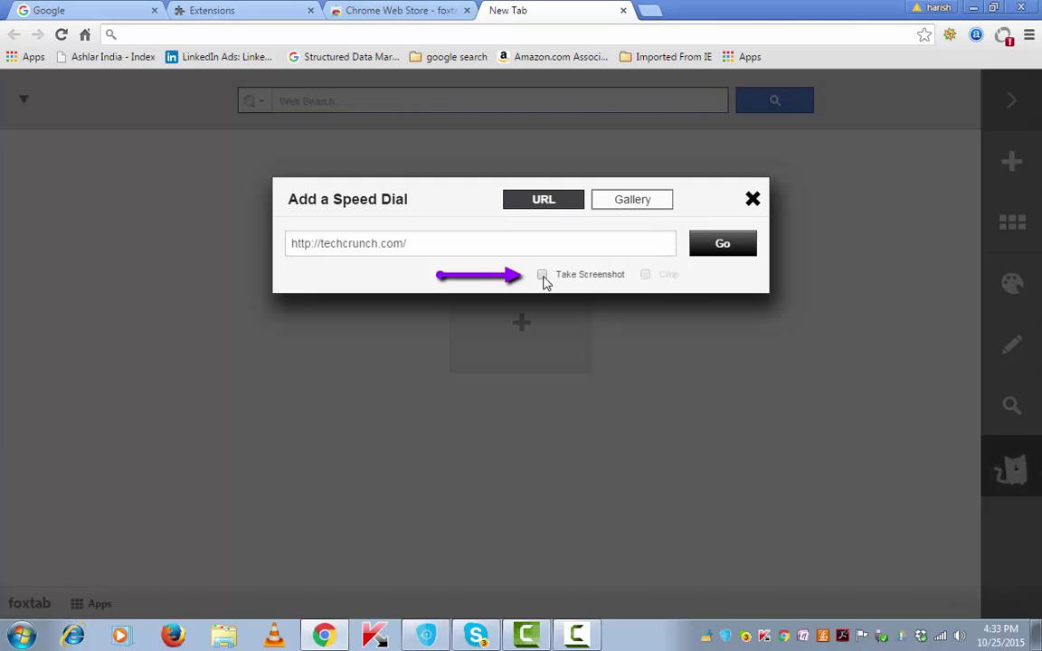
{"action": "left_click", "coordinate": [722, 252]}
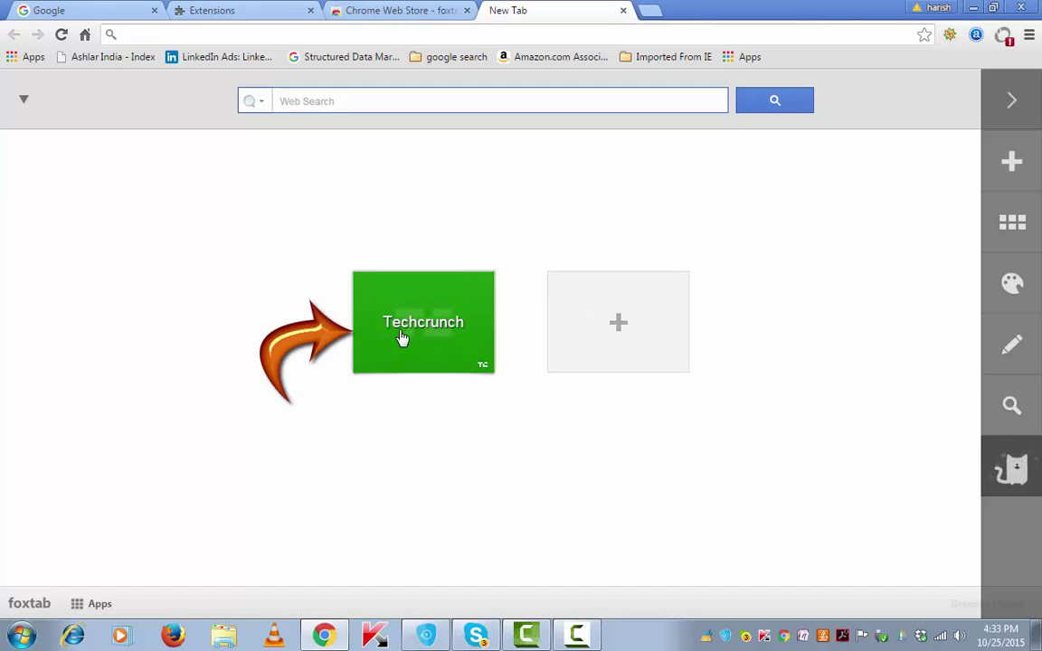
Add Amazon Web Services, CNET and Microsoft dials from the Computers & Tech gallery
{"action": "left_click", "coordinate": [611, 330]}
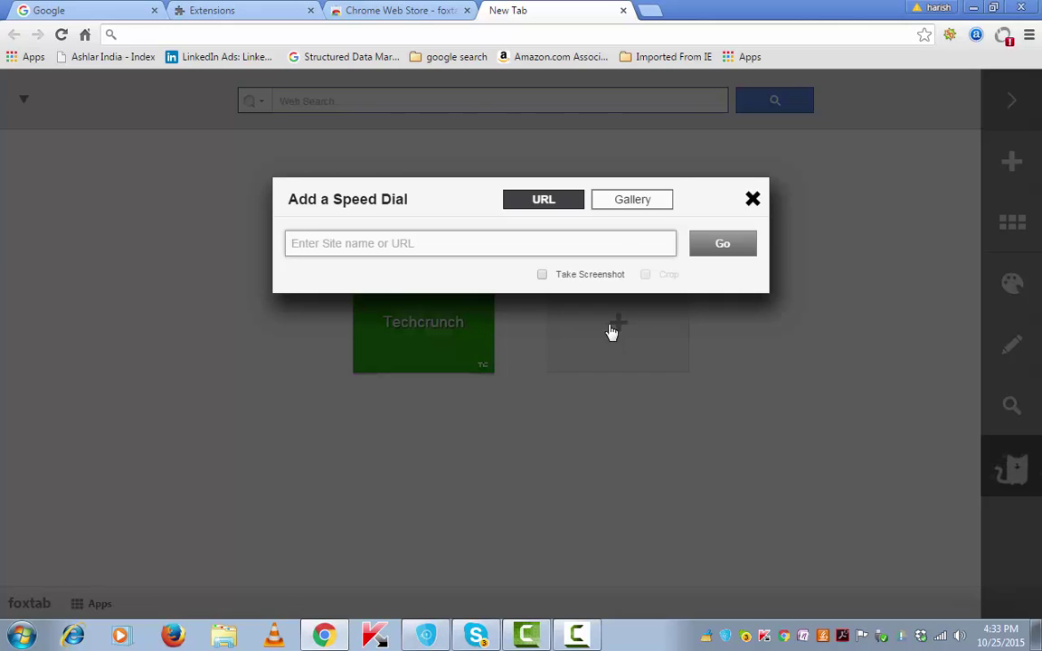
{"action": "left_click", "coordinate": [631, 212]}
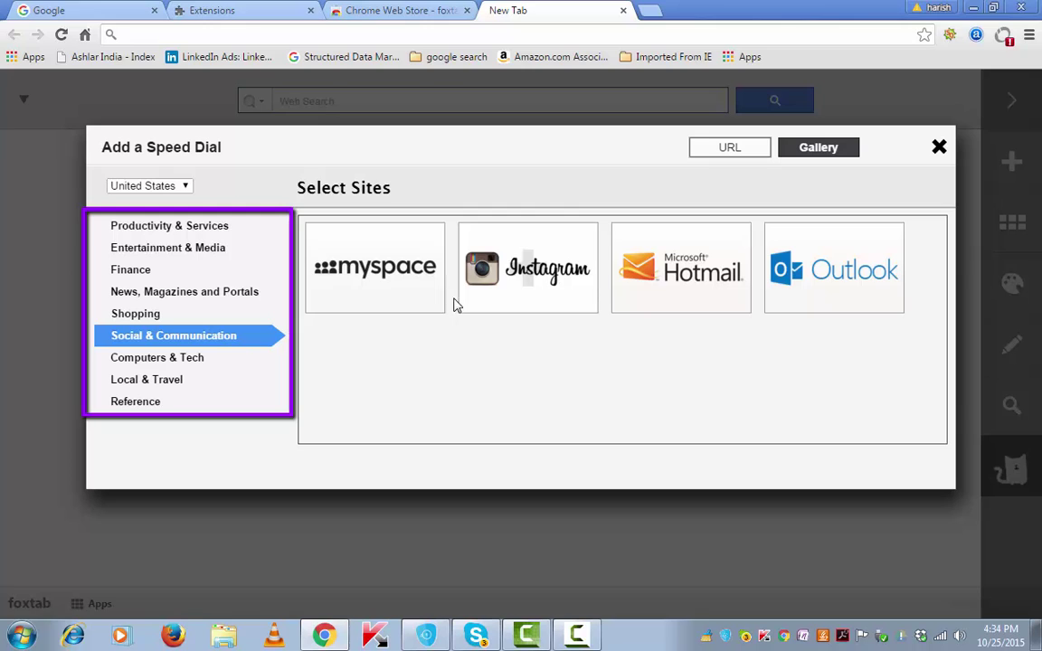
{"action": "left_click", "coordinate": [190, 365]}
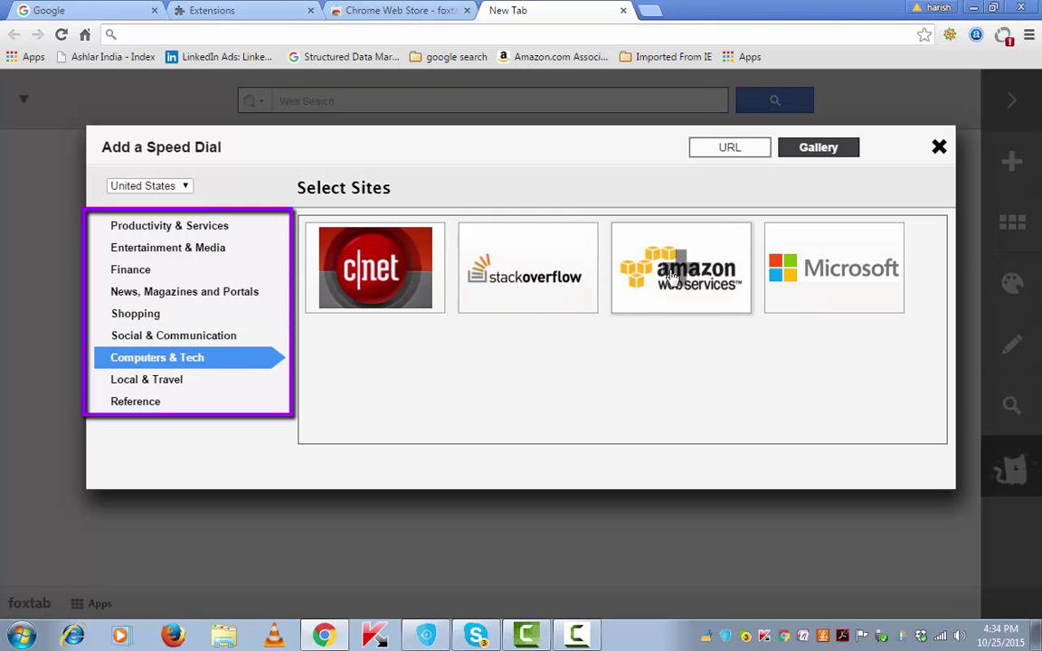
{"action": "left_click", "coordinate": [673, 278]}
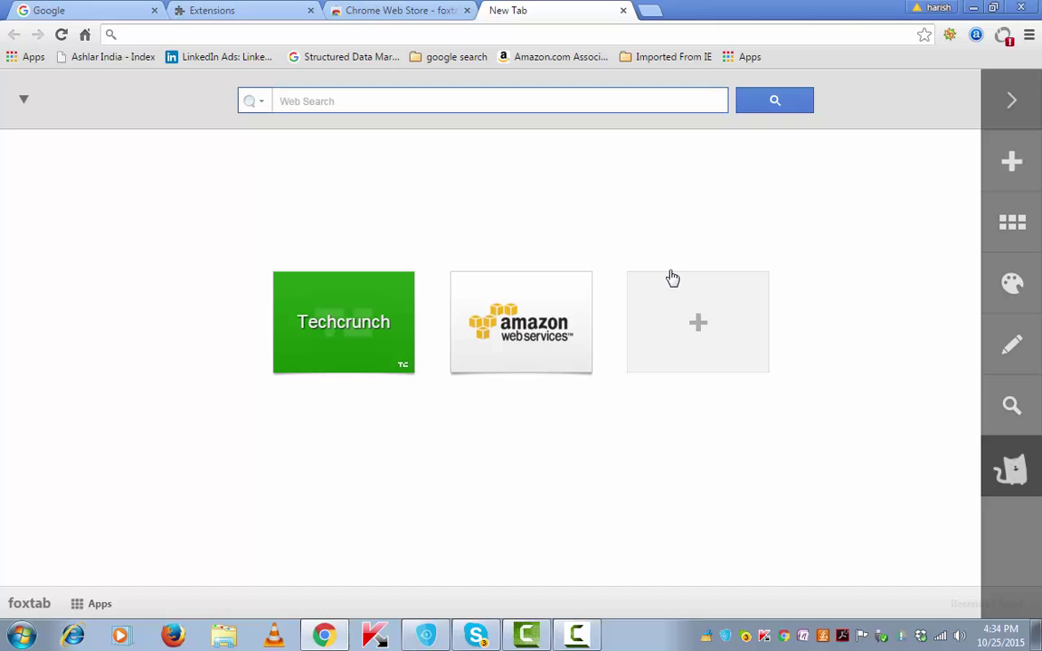
{"action": "left_click", "coordinate": [694, 323]}
{"action": "left_click", "coordinate": [651, 199]}
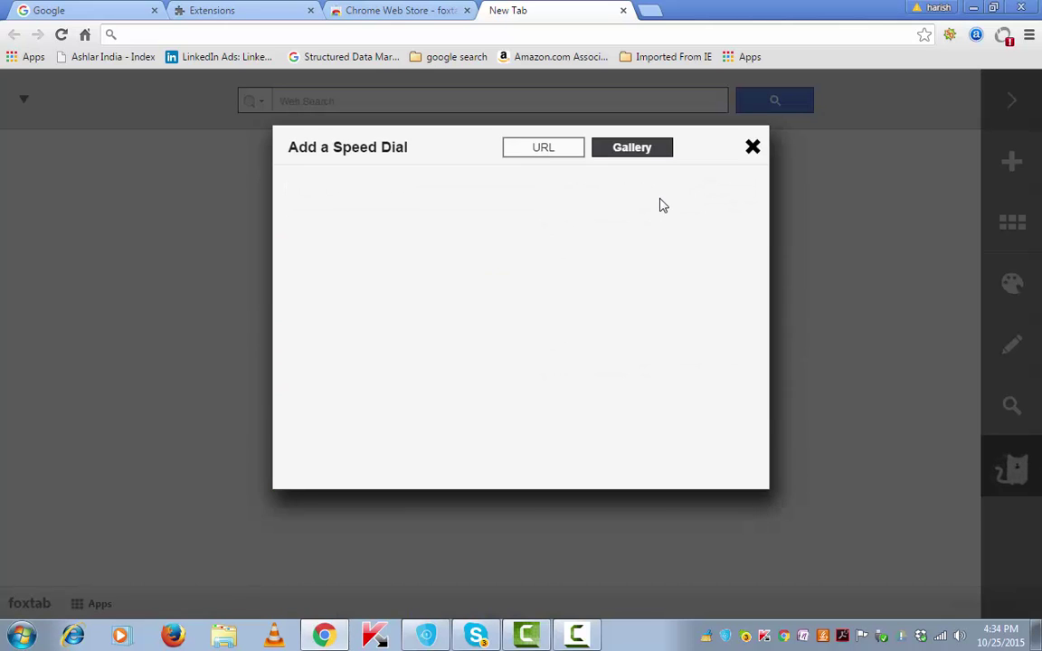
{"action": "left_click", "coordinate": [396, 283]}
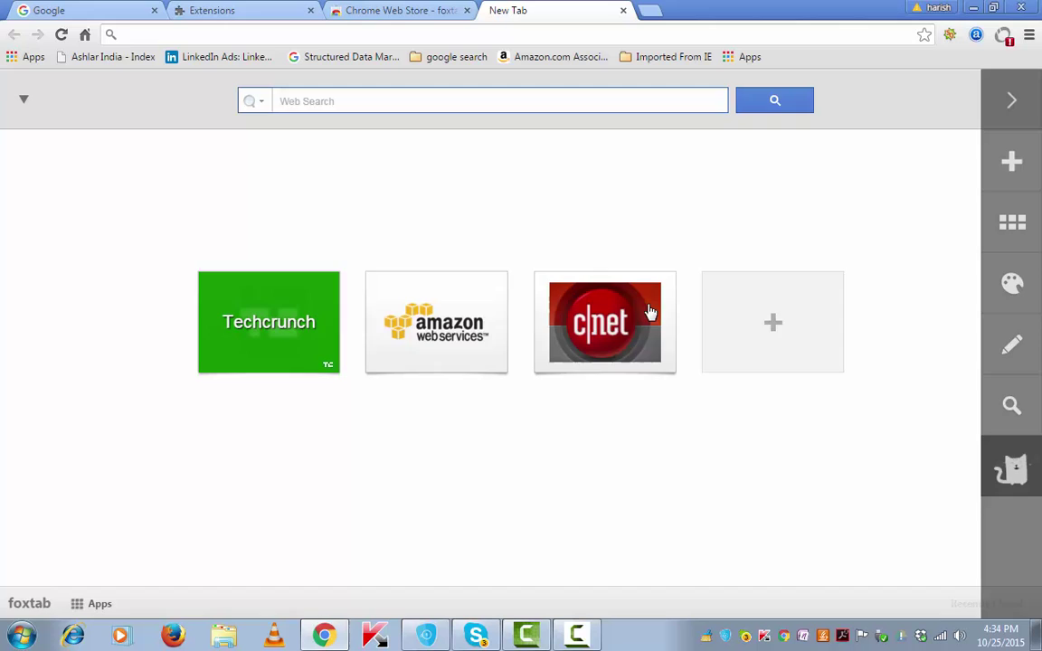
{"action": "left_click", "coordinate": [771, 316]}
{"action": "left_click", "coordinate": [630, 203]}
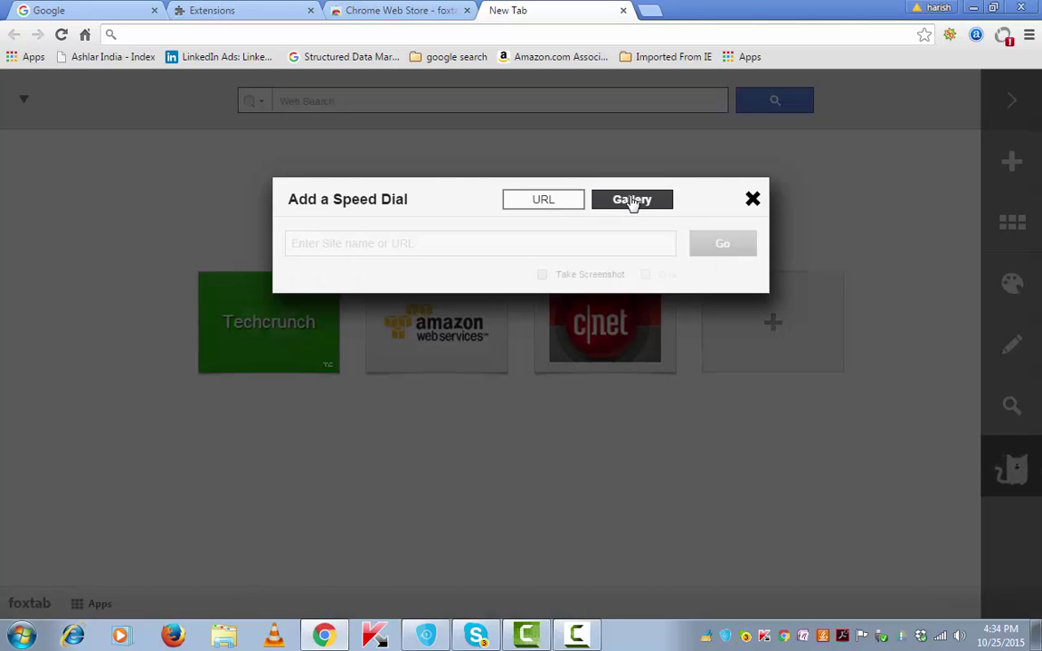
{"action": "left_click", "coordinate": [808, 290]}
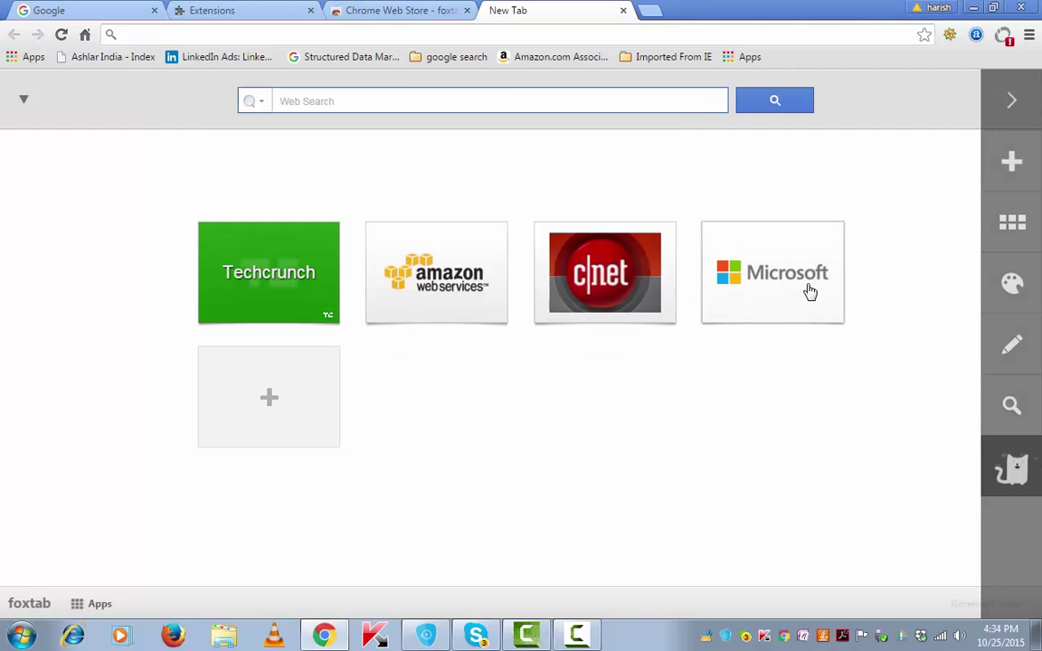
Add two Foxtab groups named 'food' and 'lifestyle' via Add Group
{"action": "left_click", "coordinate": [25, 101]}
{"action": "left_click", "coordinate": [55, 205]}
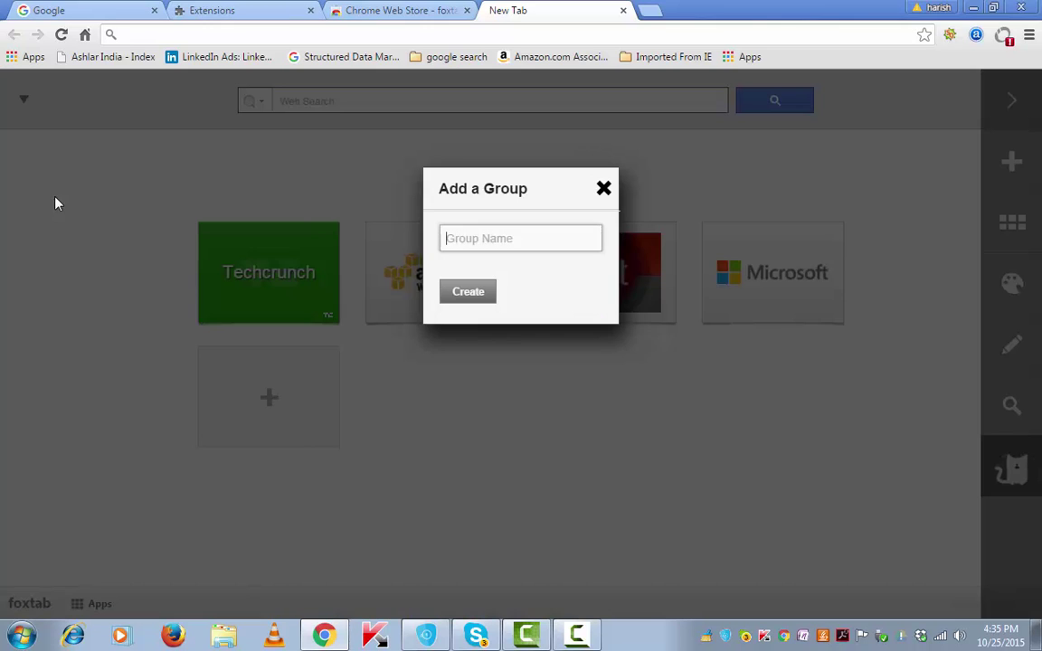
{"action": "type", "text": "food"}
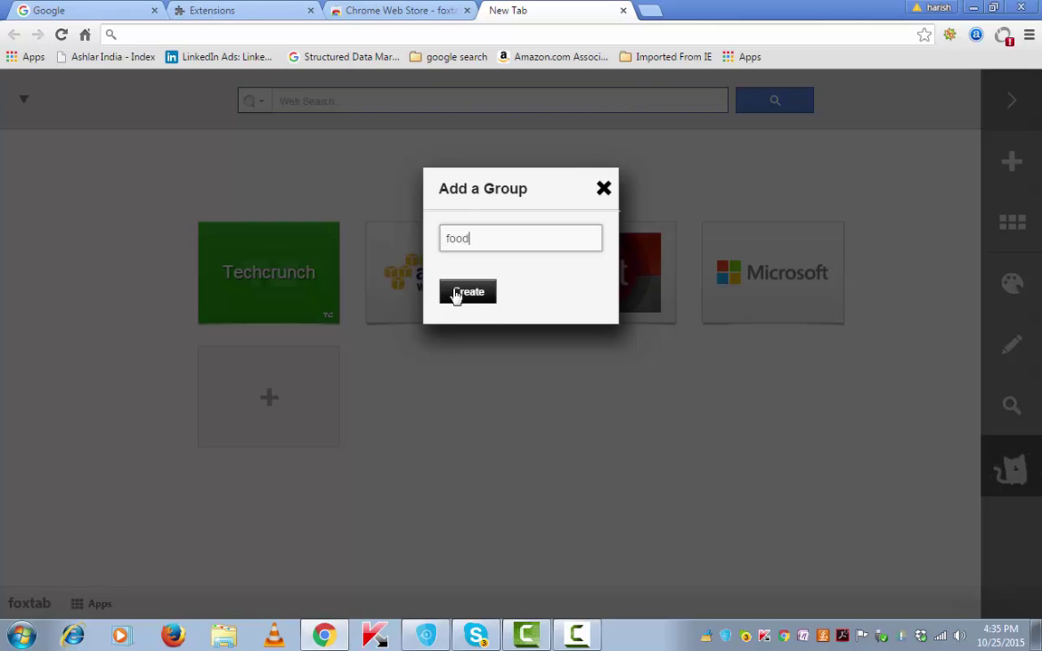
{"action": "left_click", "coordinate": [454, 293]}
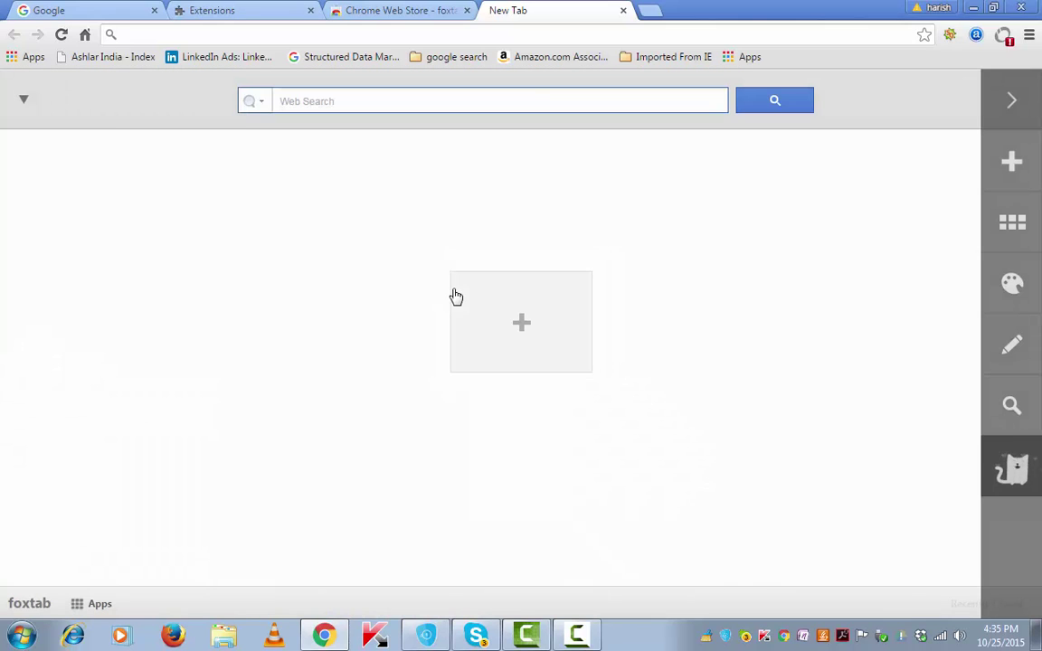
{"action": "left_click", "coordinate": [27, 104]}
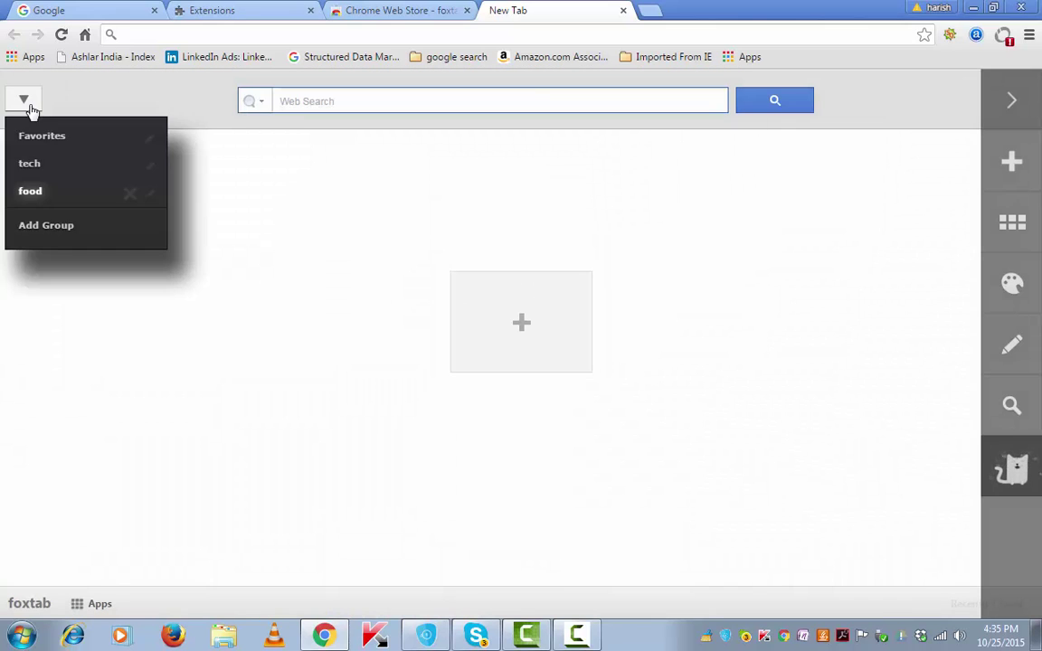
{"action": "left_click", "coordinate": [54, 228]}
{"action": "type", "text": "l"}
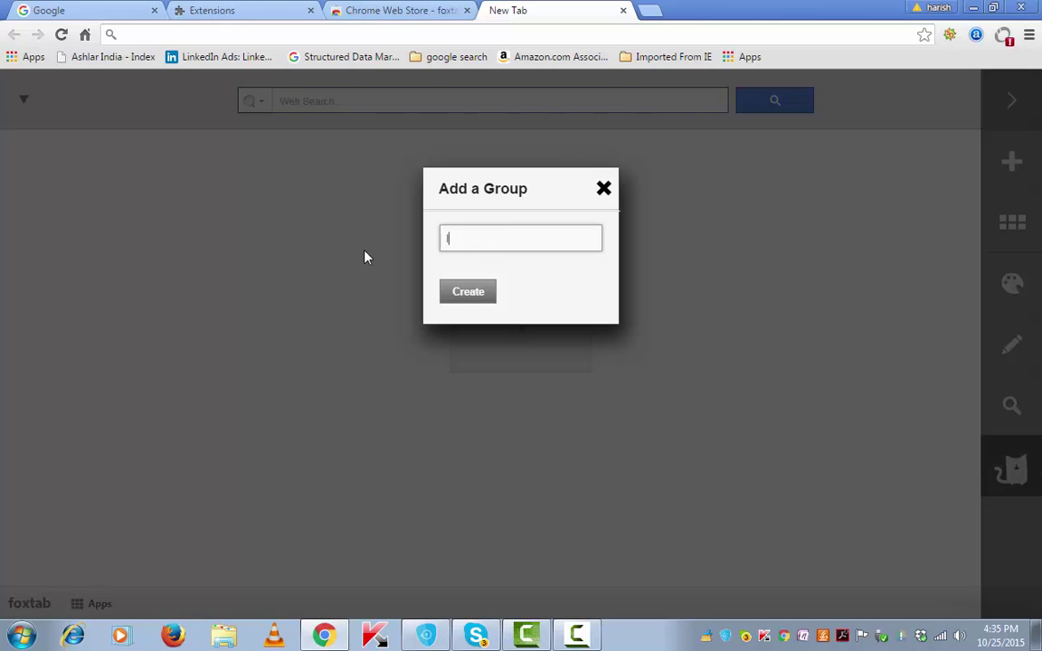
{"action": "type", "text": "ifestyle"}
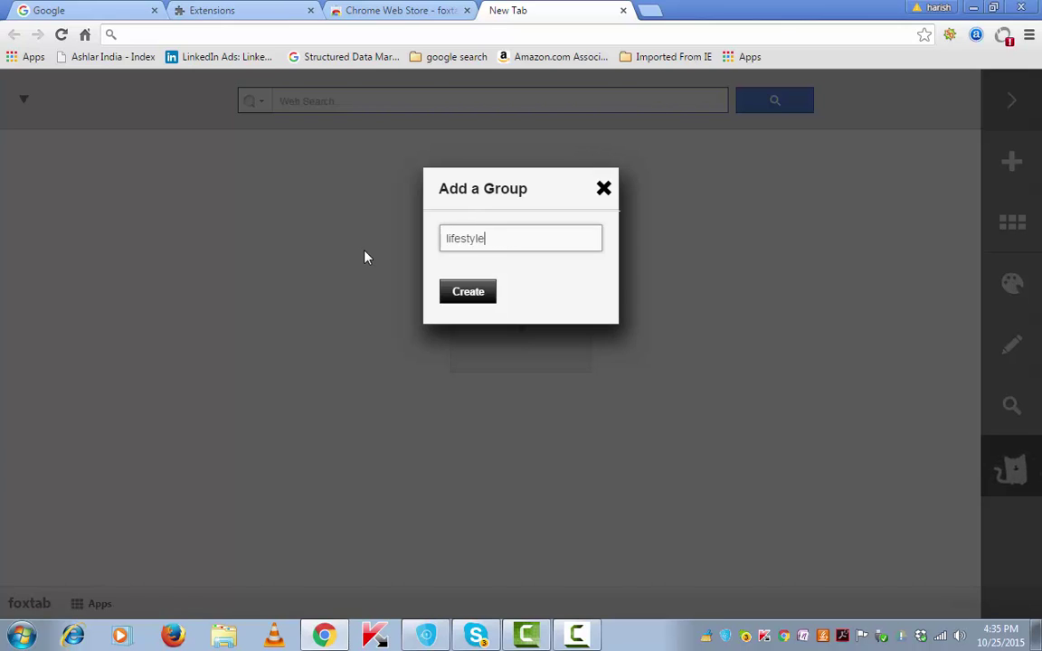
{"action": "left_click", "coordinate": [479, 295]}
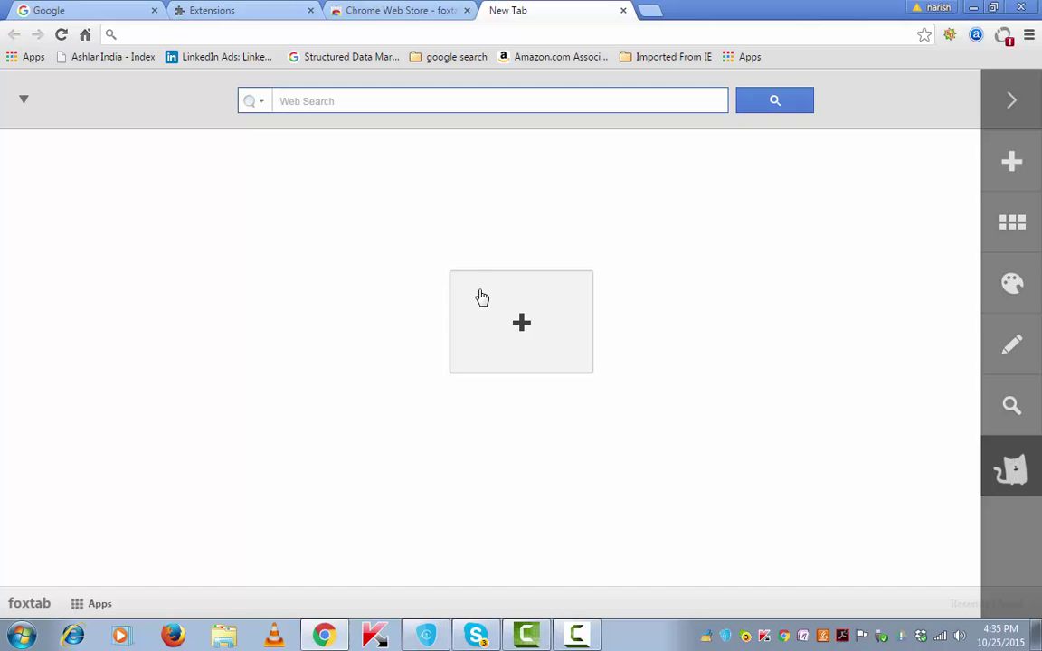
{"action": "left_click", "coordinate": [25, 100]}
Switch back to the tech group and open the dials' Layout settings
{"action": "left_click", "coordinate": [32, 163]}
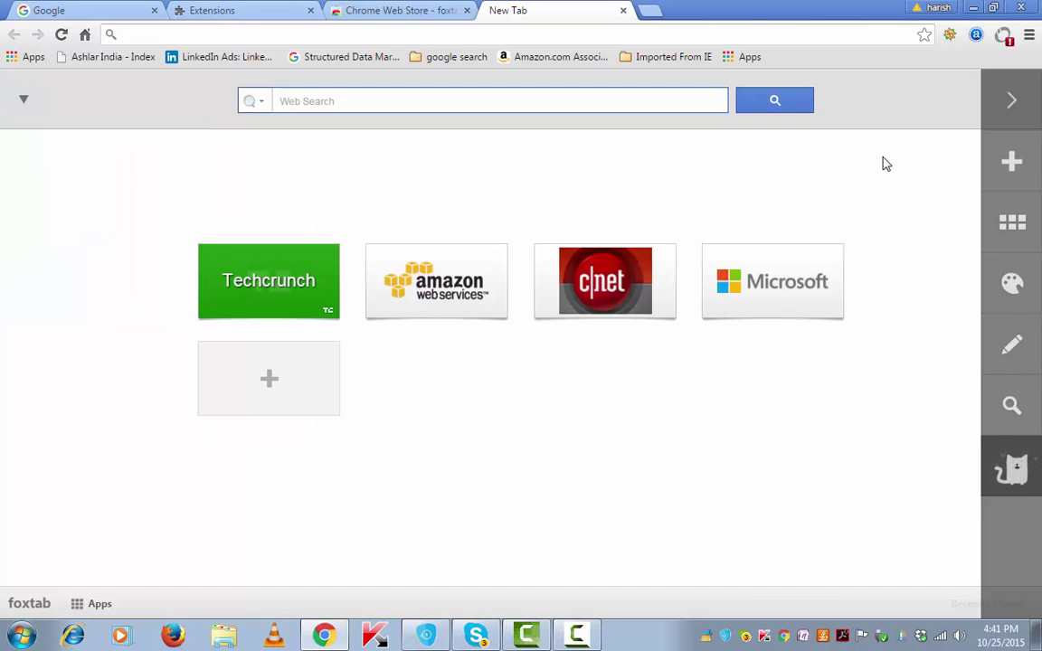
{"action": "left_click", "coordinate": [1012, 166]}
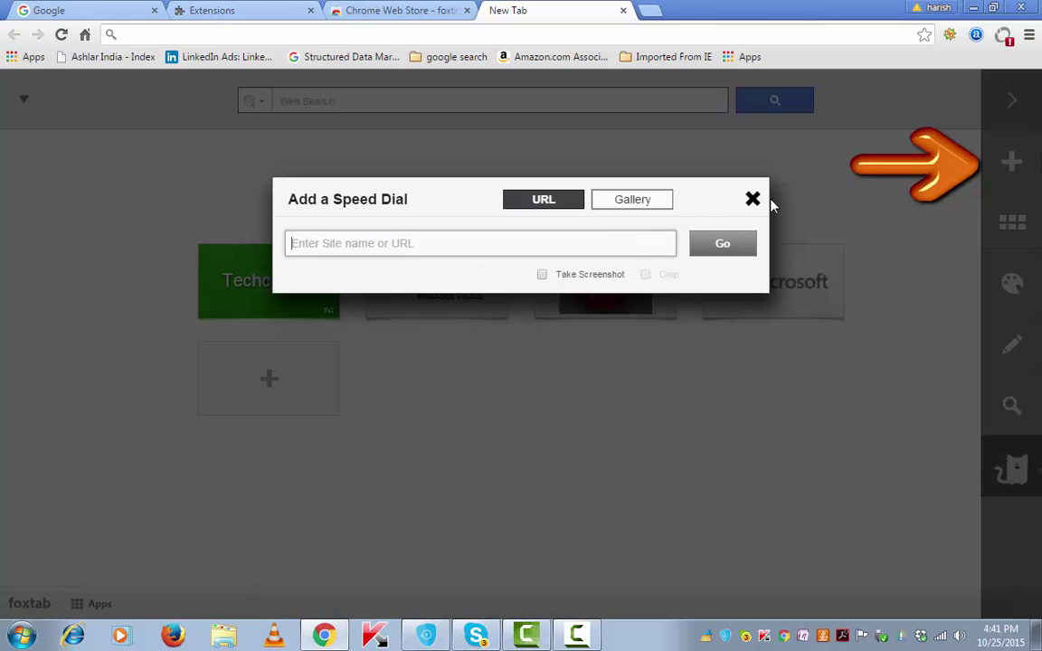
{"action": "left_click", "coordinate": [752, 199]}
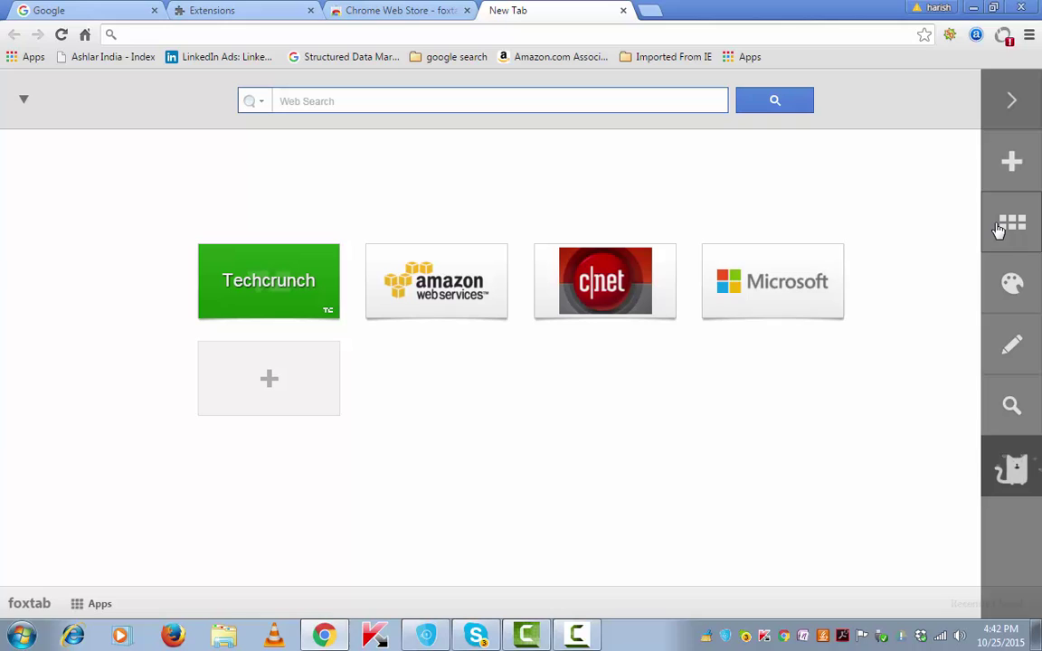
{"action": "left_click", "coordinate": [999, 230]}
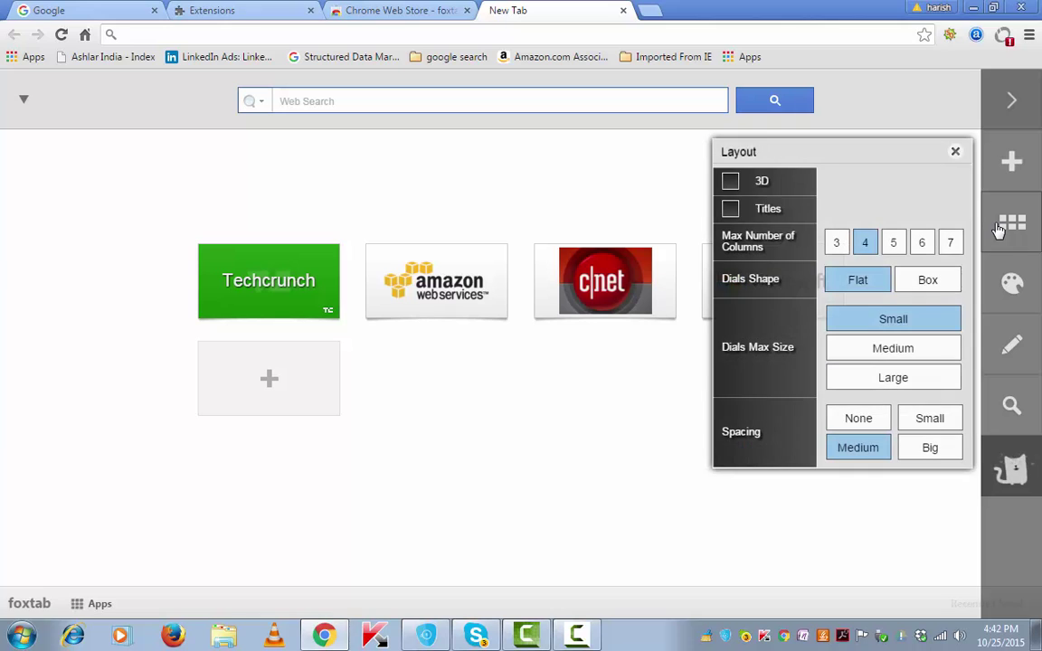
Turn on 3D dials and titles, and set the layout to 7 columns
{"action": "left_click", "coordinate": [730, 182]}
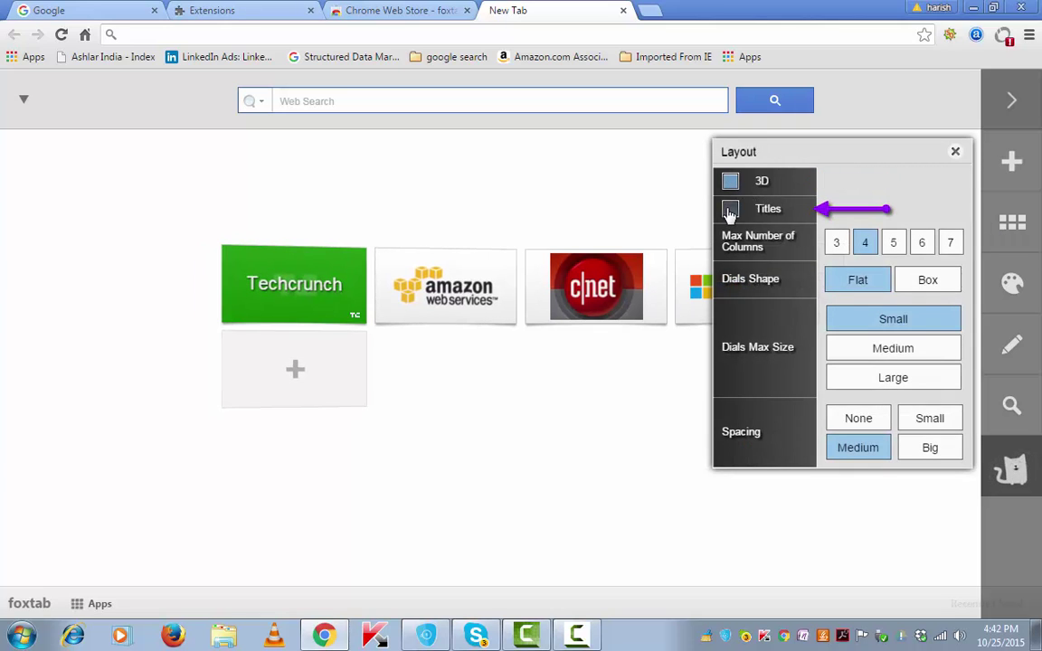
{"action": "left_click", "coordinate": [729, 210]}
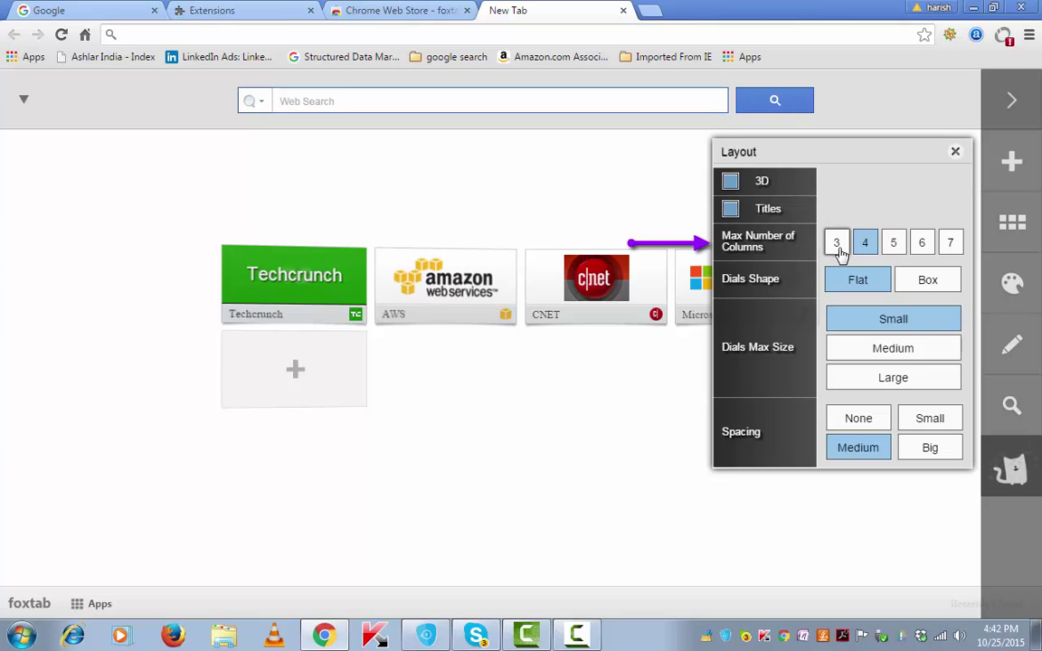
{"action": "left_click", "coordinate": [836, 248]}
{"action": "left_click", "coordinate": [864, 246]}
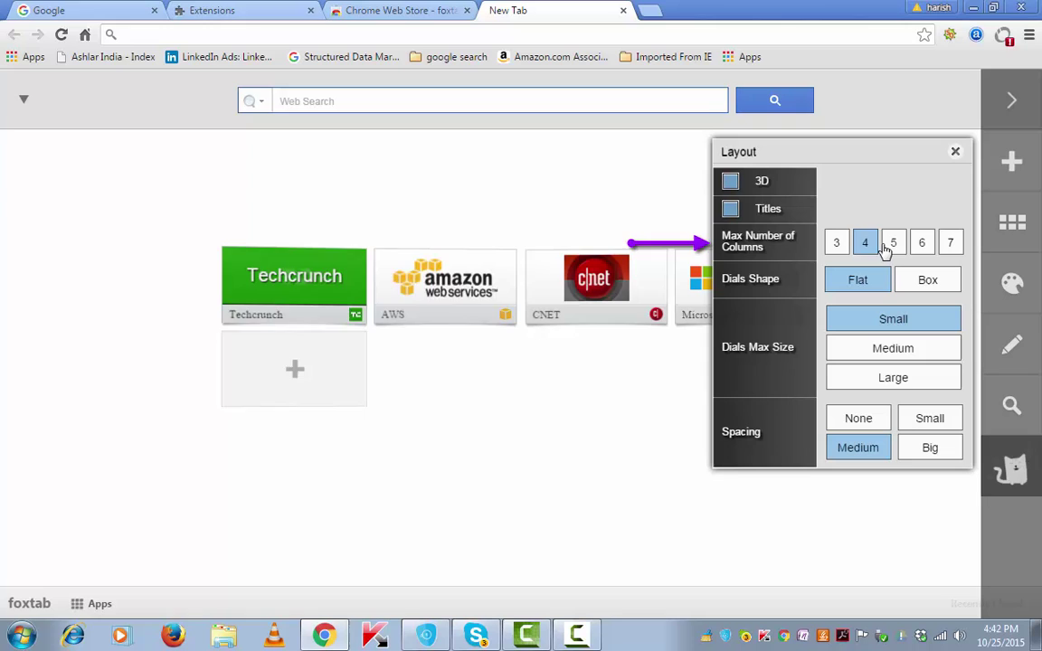
{"action": "left_click", "coordinate": [892, 244]}
{"action": "left_click", "coordinate": [920, 244]}
{"action": "left_click", "coordinate": [951, 245]}
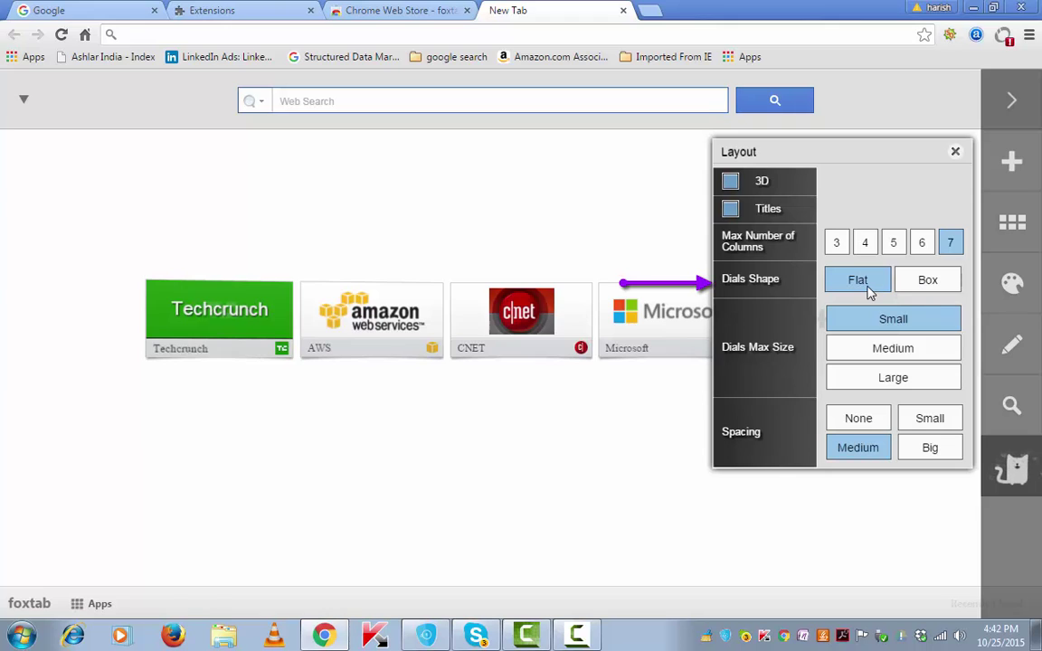
Make the dials Box-shaped and Large with Big spacing, and close Layout
{"action": "left_click", "coordinate": [929, 282]}
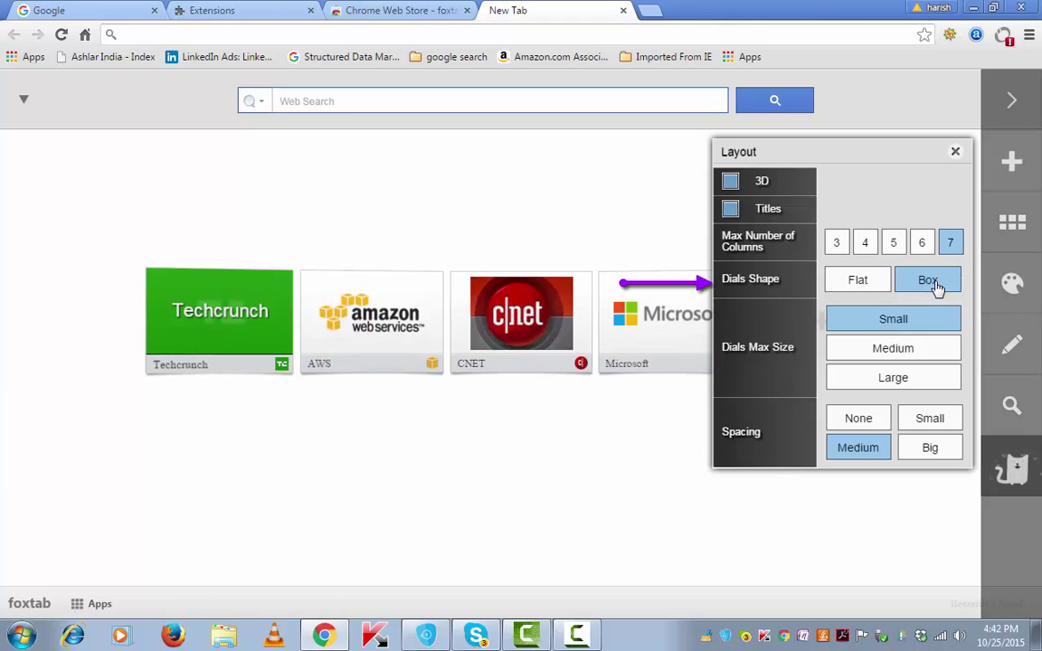
{"action": "left_click", "coordinate": [893, 354]}
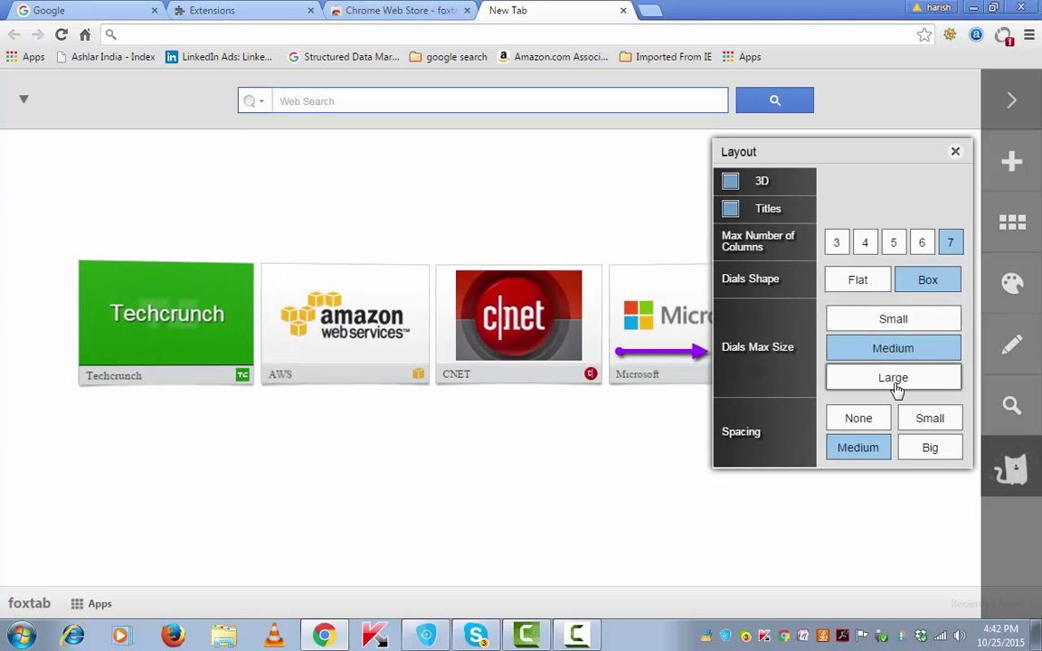
{"action": "left_click", "coordinate": [894, 386]}
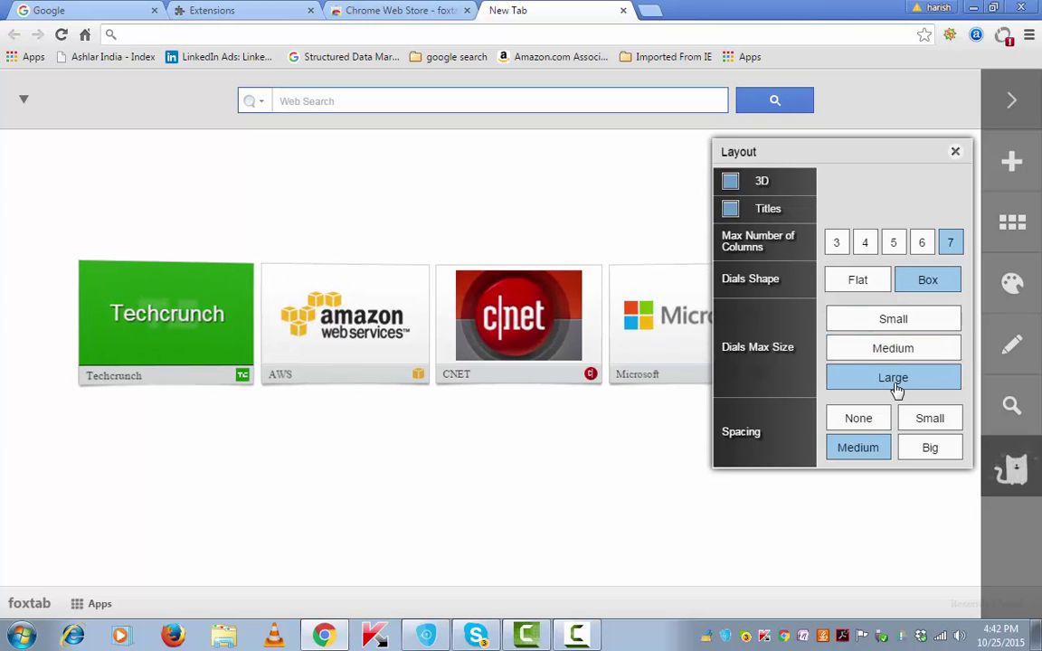
{"action": "left_click", "coordinate": [857, 422]}
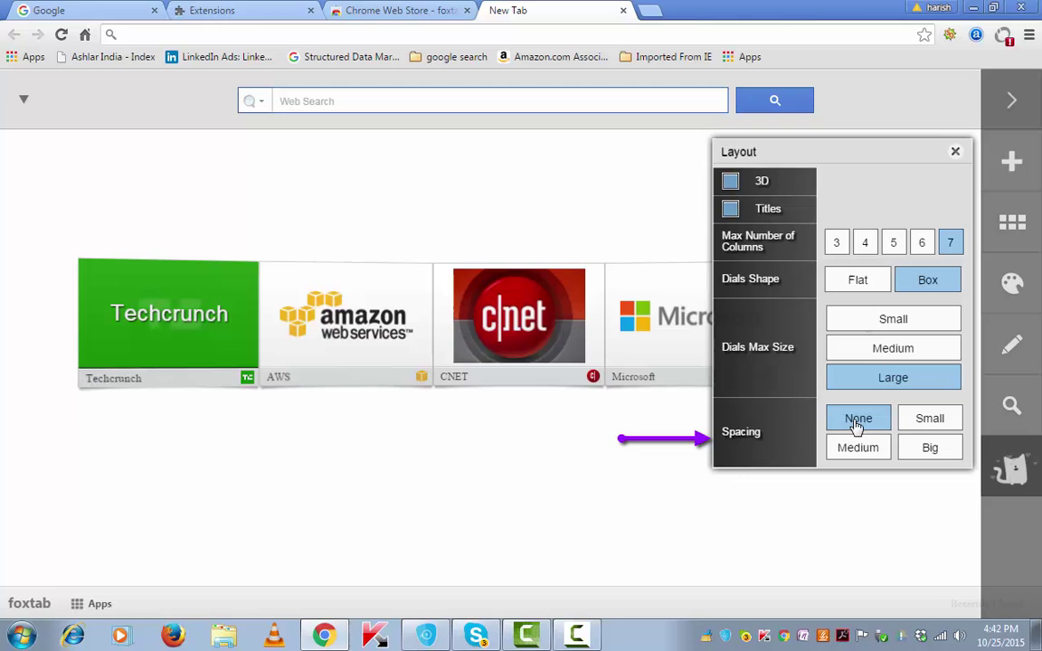
{"action": "left_click", "coordinate": [927, 423]}
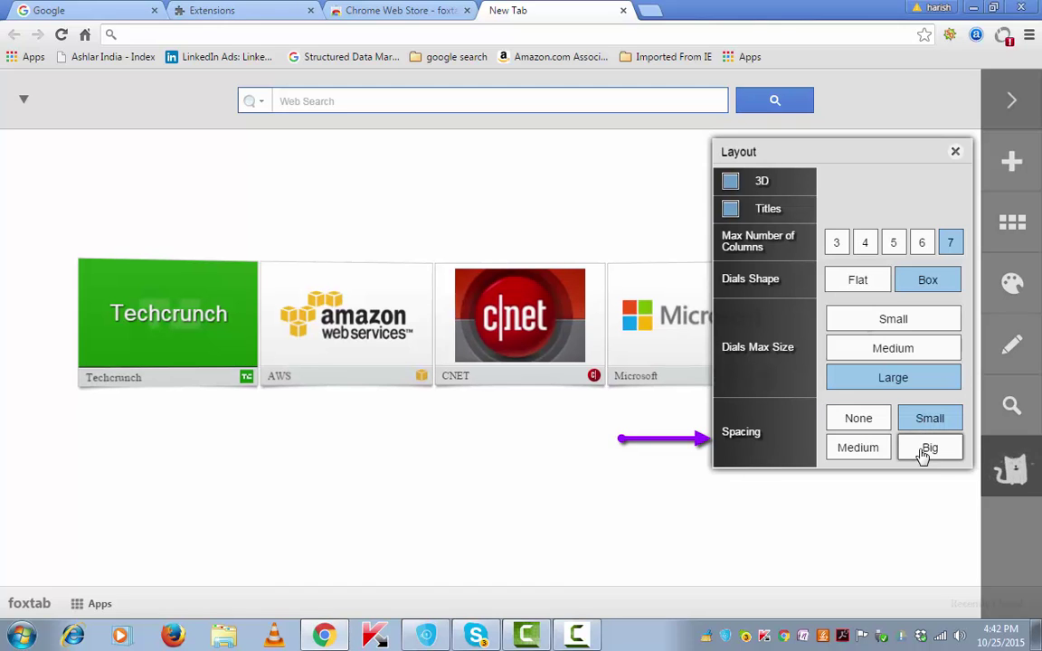
{"action": "left_click", "coordinate": [924, 452]}
{"action": "left_click", "coordinate": [955, 151]}
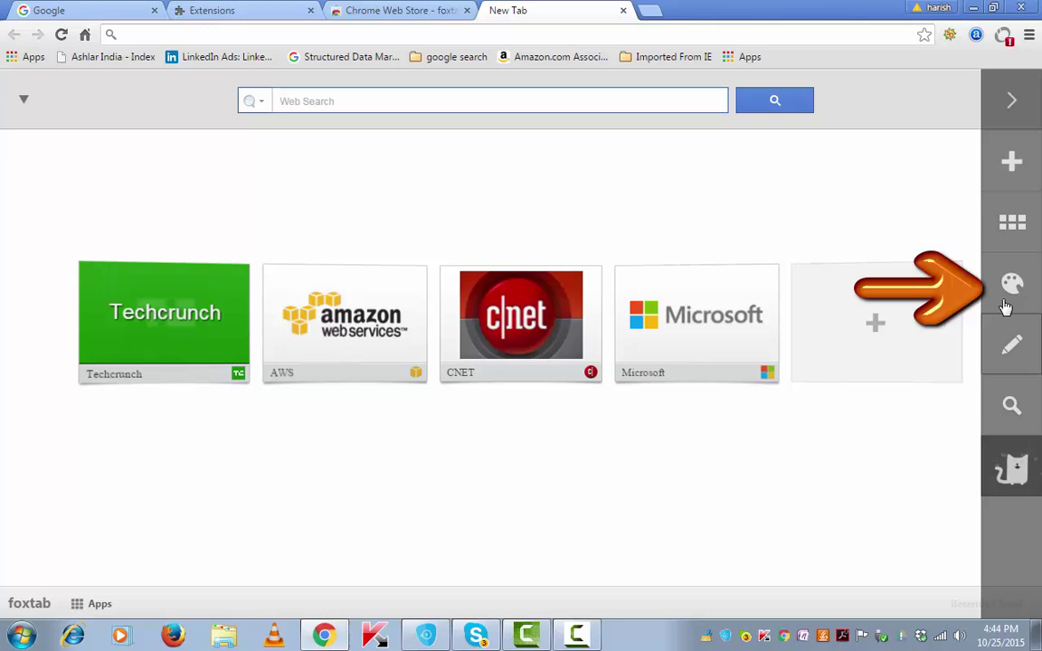
{"action": "left_click", "coordinate": [1009, 291]}
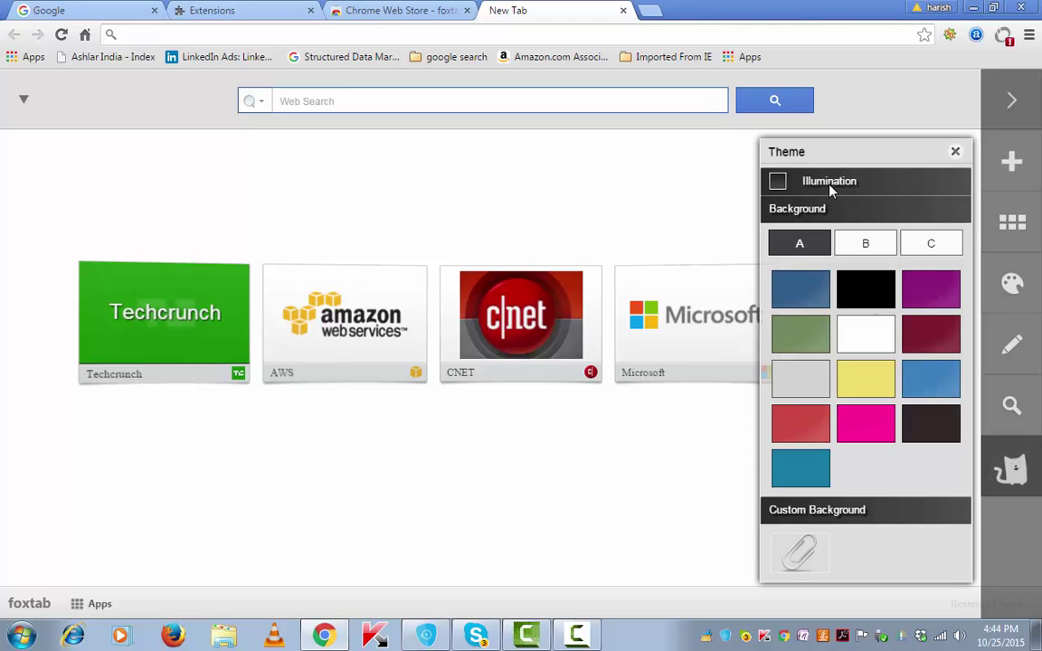
Set Desktop image foxtabya.jpg as the custom background, then close the Theme panel
{"action": "left_click", "coordinate": [811, 286]}
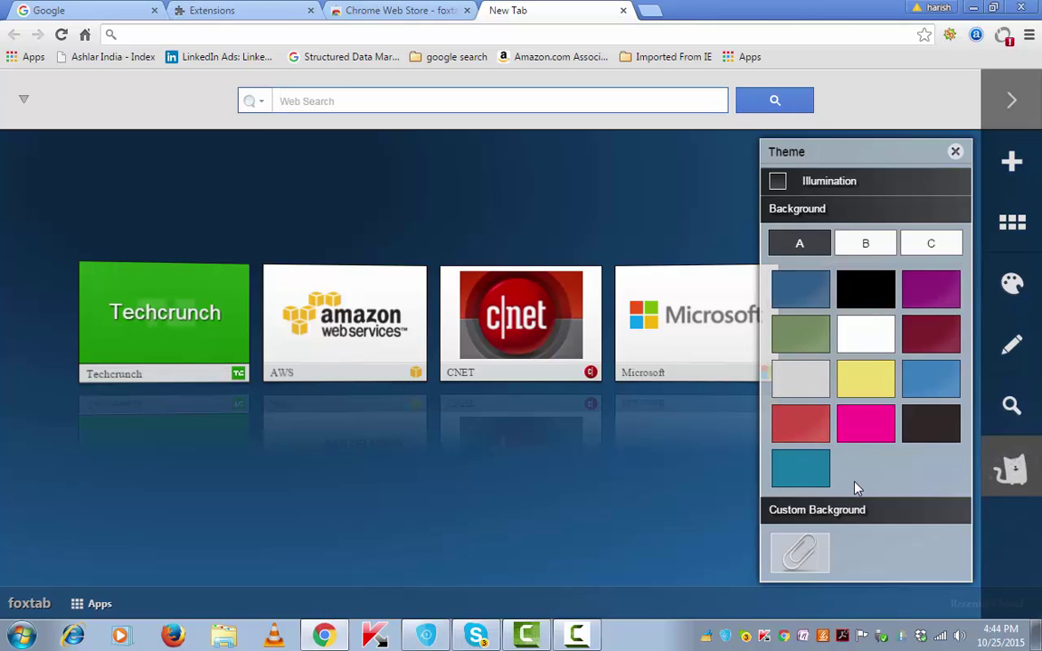
{"action": "left_click", "coordinate": [804, 556]}
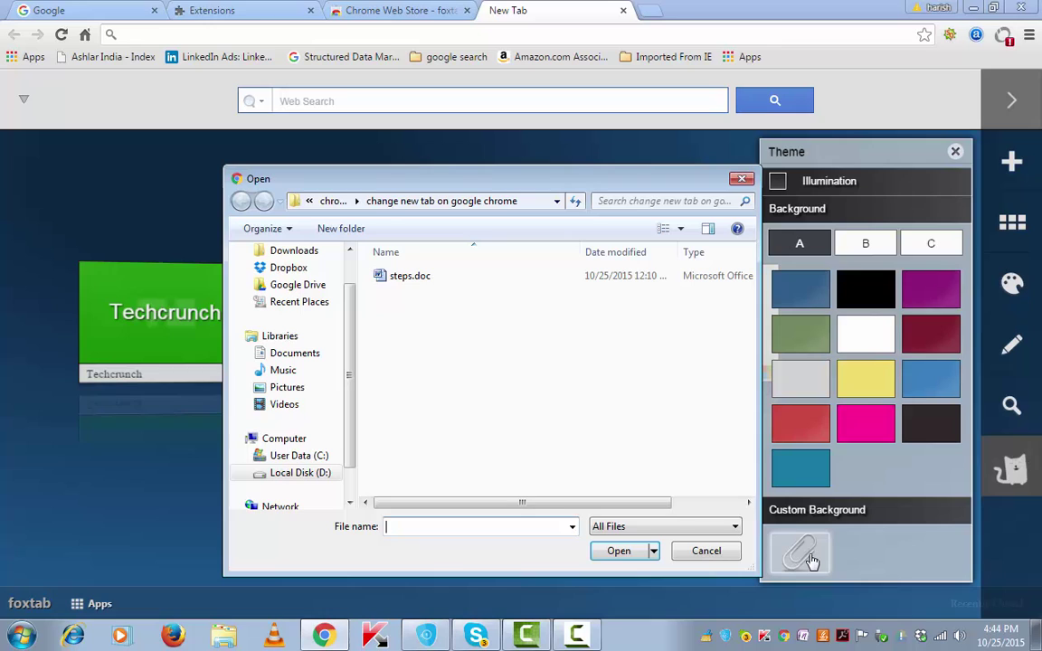
{"action": "left_click", "coordinate": [348, 251]}
{"action": "left_click", "coordinate": [348, 252]}
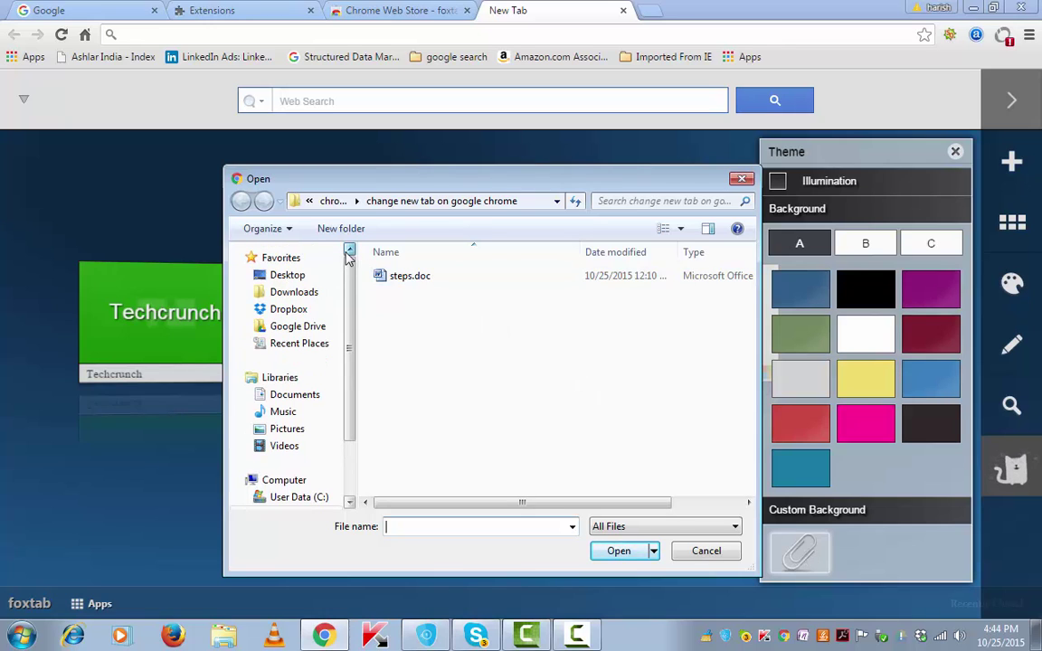
{"action": "left_click", "coordinate": [291, 276]}
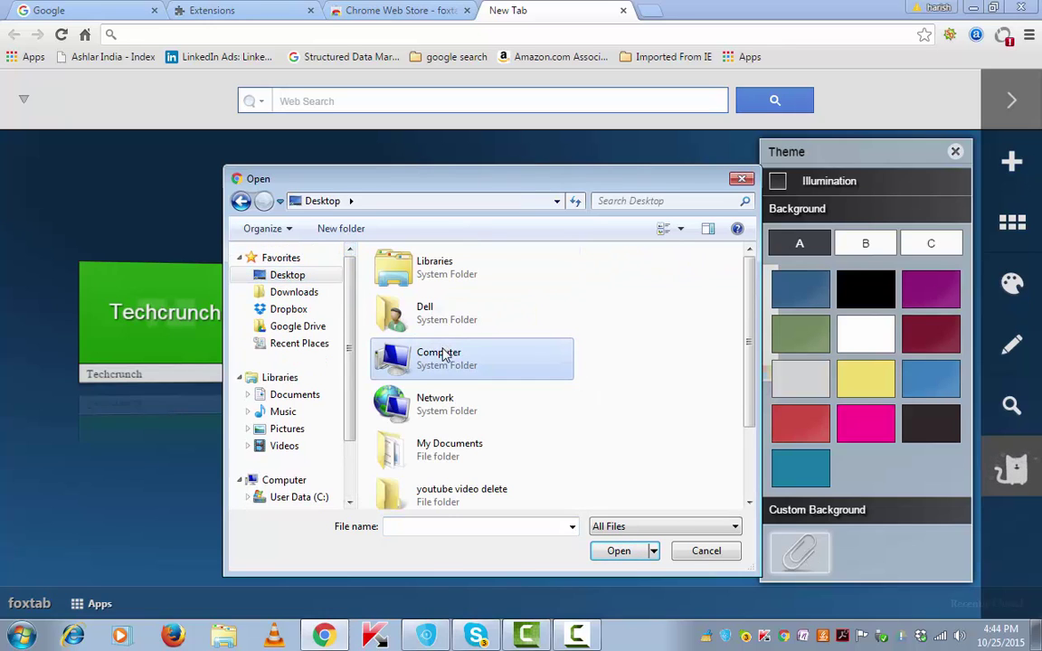
{"action": "scroll", "coordinate": [443, 355], "scroll_direction": "down", "scroll_amount": 2}
{"action": "left_click", "coordinate": [443, 432]}
{"action": "left_click", "coordinate": [598, 553]}
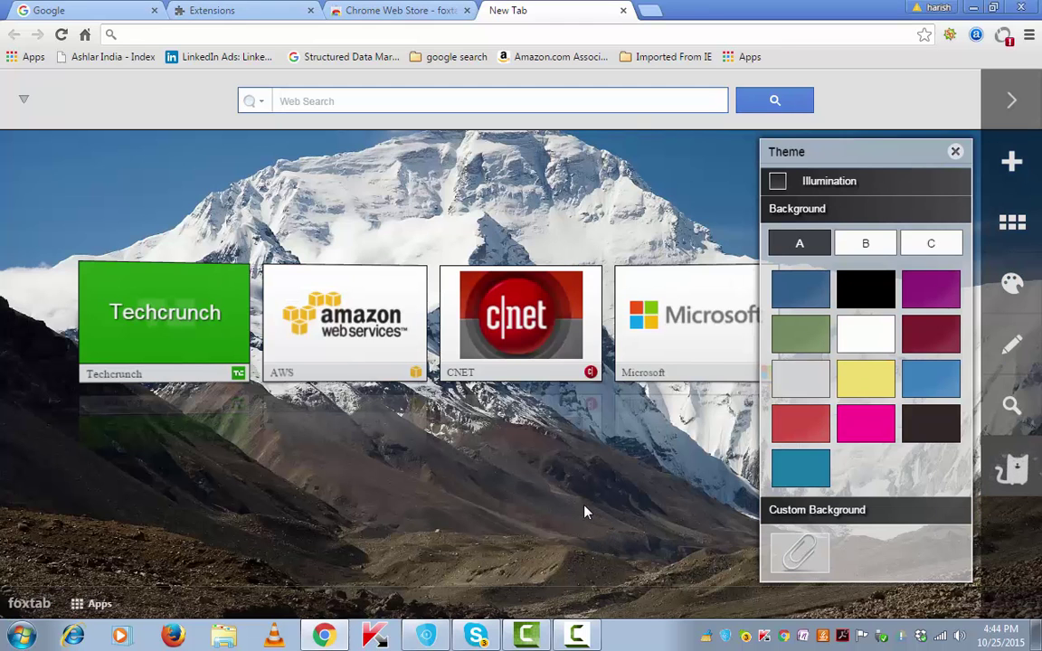
{"action": "left_click", "coordinate": [955, 151]}
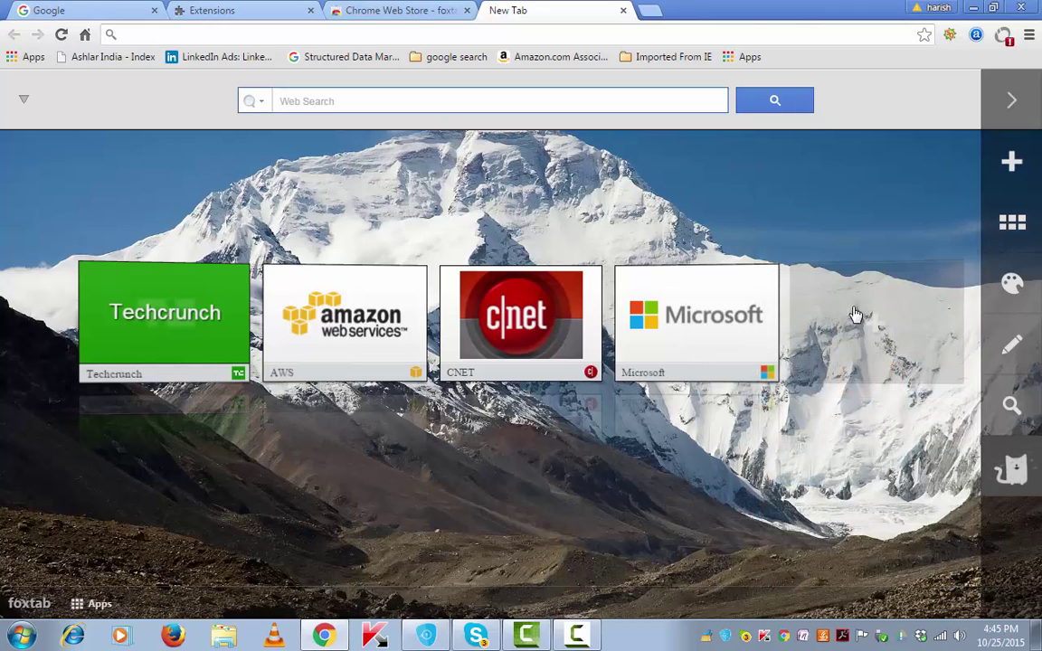
In edit mode, delete the Microsoft dial from the tech group
{"action": "left_click", "coordinate": [1012, 351]}
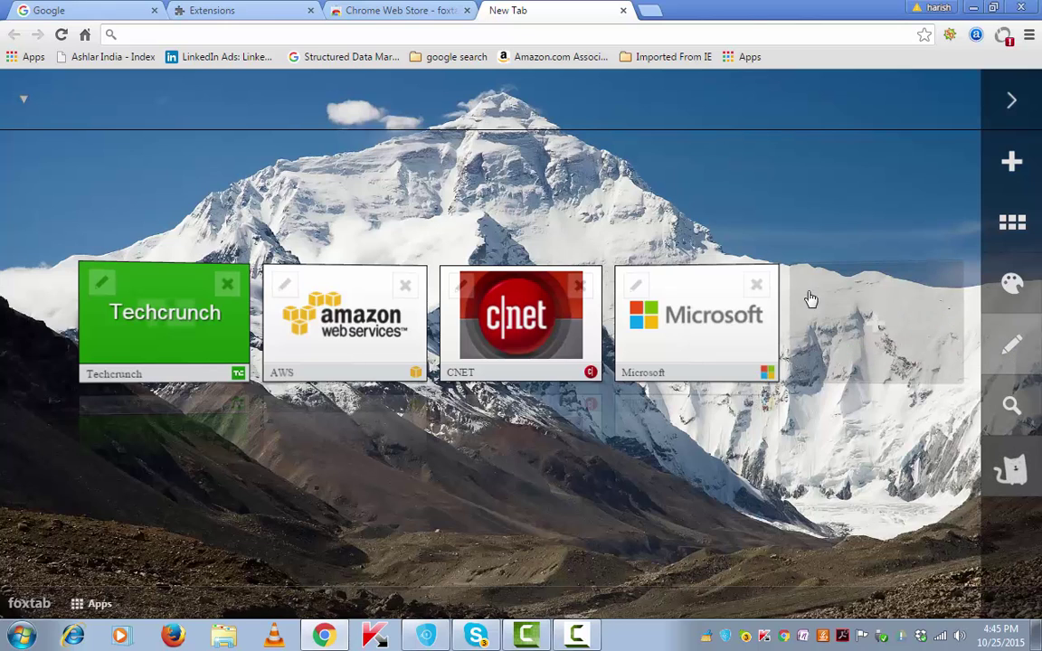
{"action": "left_click", "coordinate": [755, 285]}
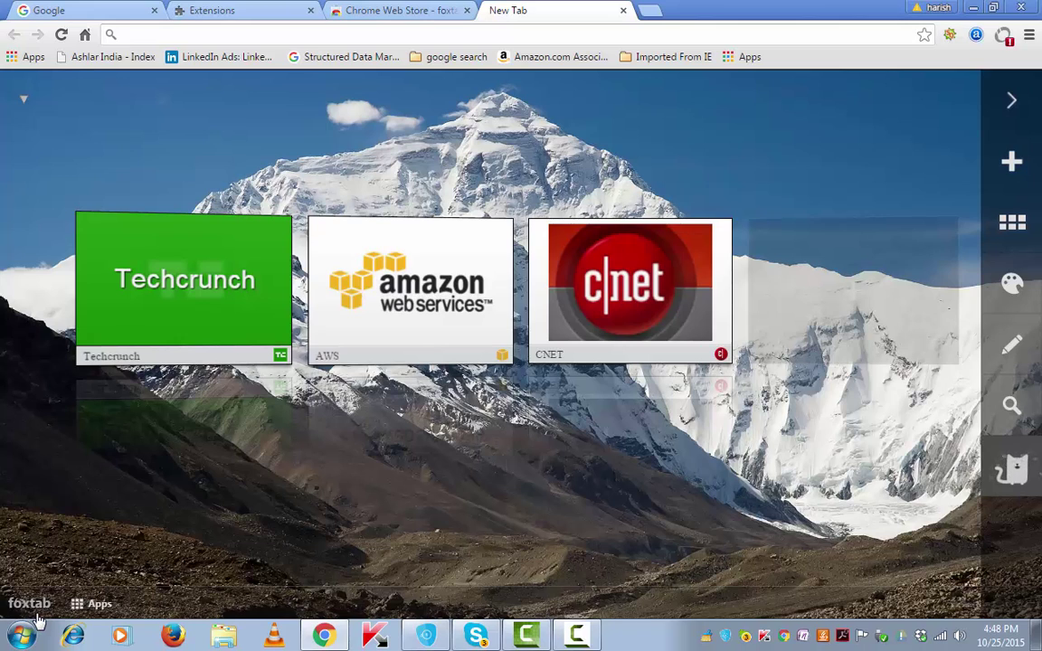
Set the Foxtab search bar to Google and search 'best micro sd cards for smarphones'
{"action": "left_click", "coordinate": [1010, 407]}
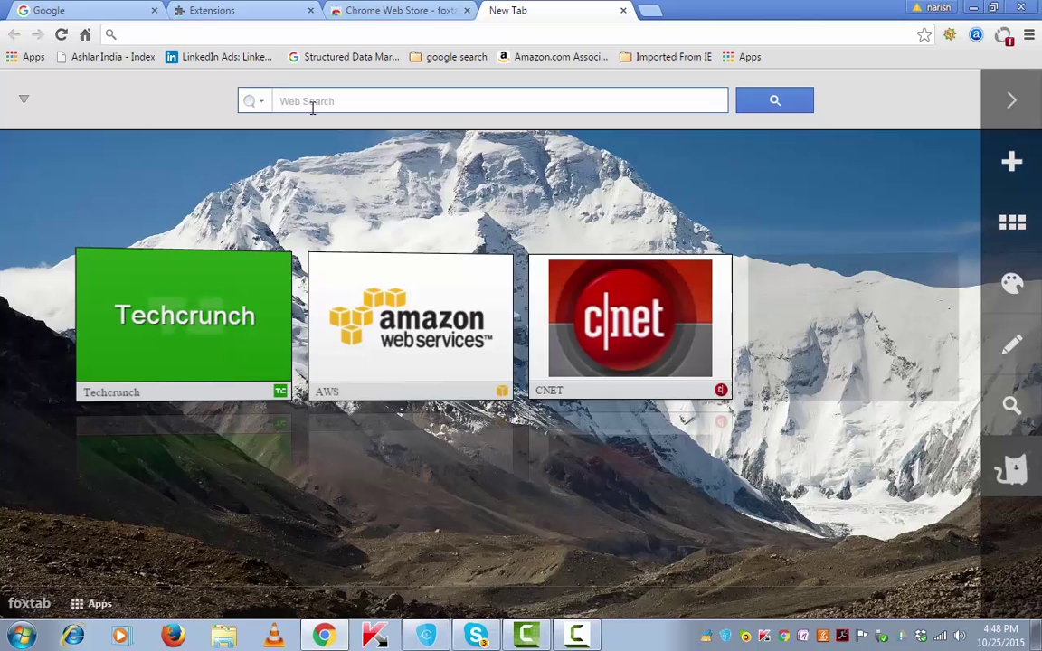
{"action": "left_click", "coordinate": [252, 102]}
{"action": "left_click", "coordinate": [275, 154]}
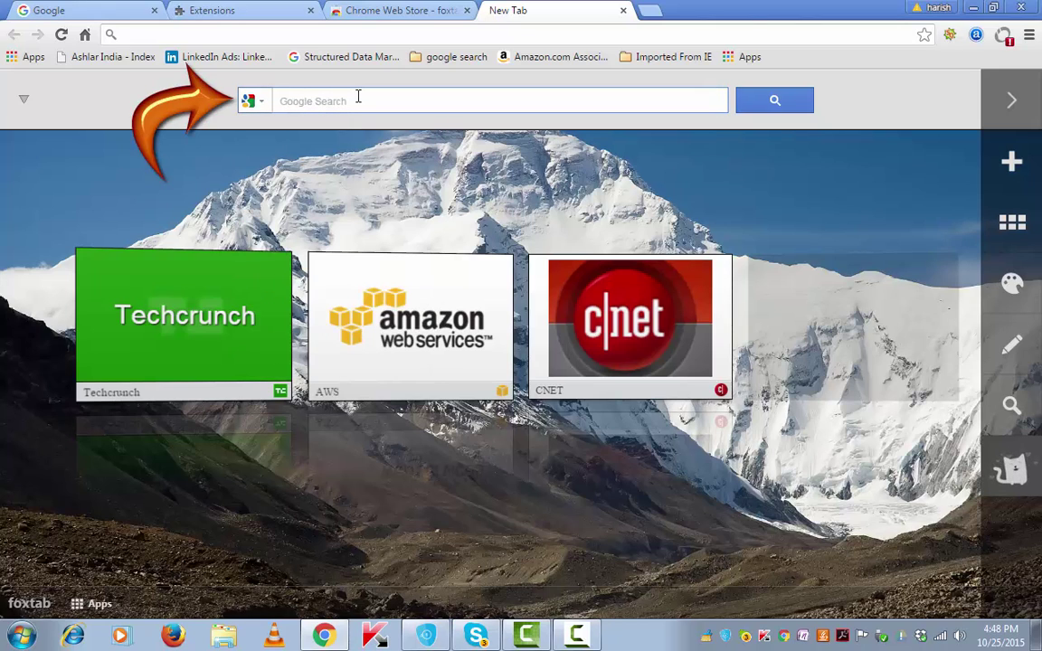
{"action": "type", "text": "best mic"}
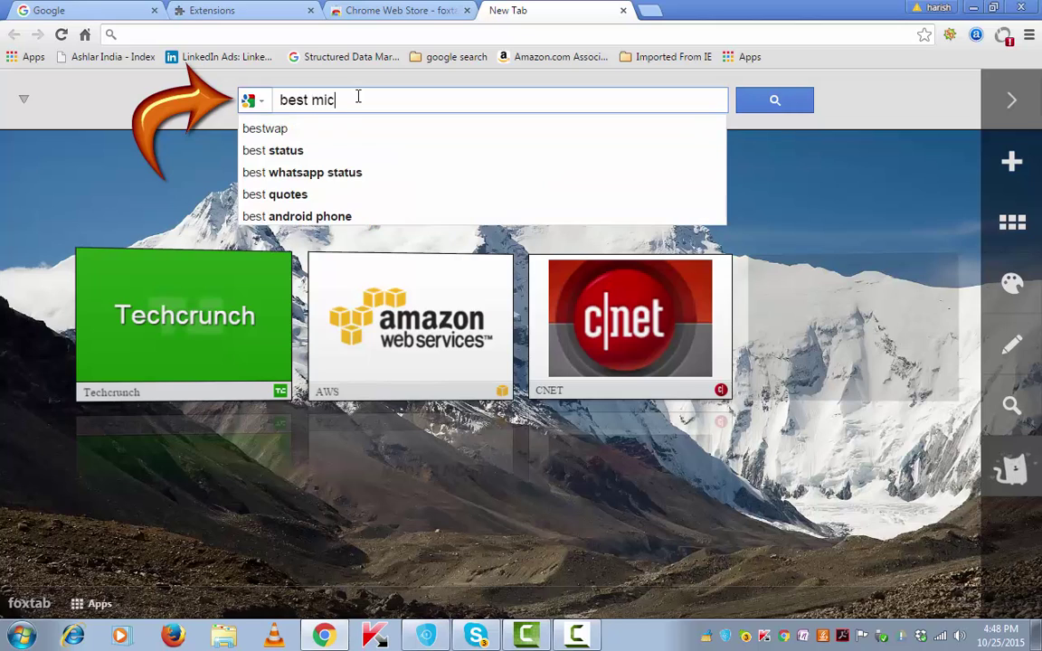
{"action": "type", "text": "ro sd car"}
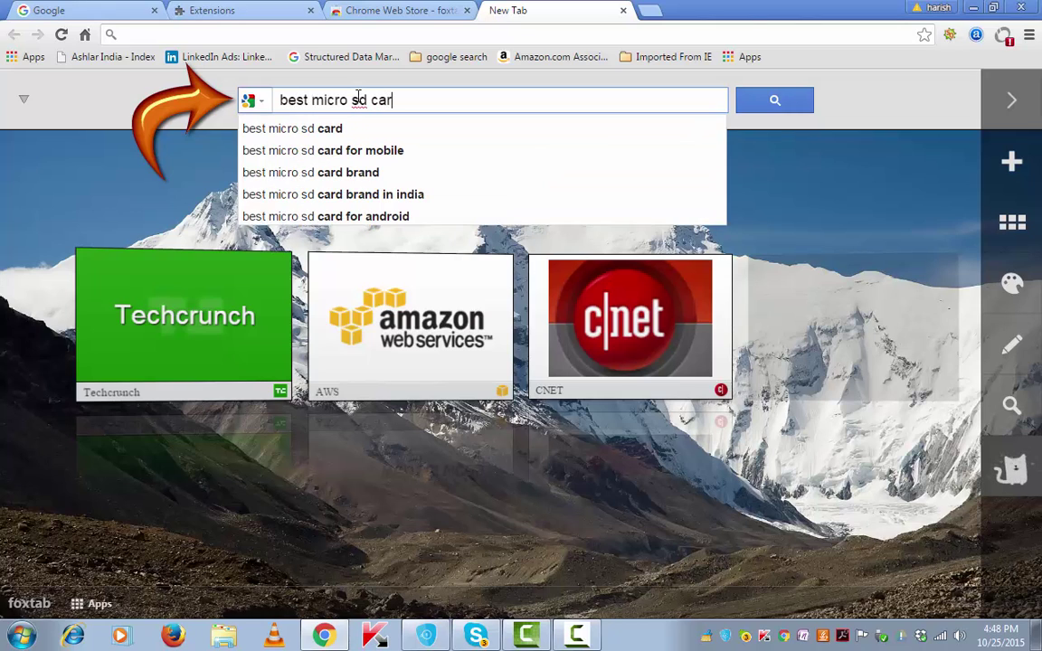
{"action": "type", "text": "ds for smarp"}
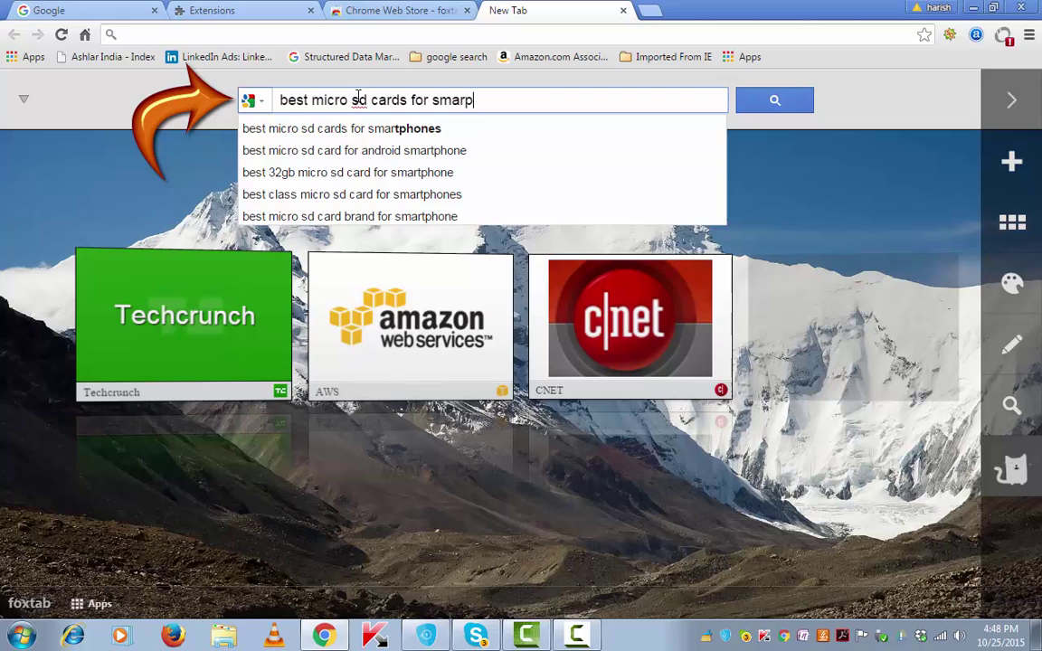
{"action": "type", "text": "hone"}
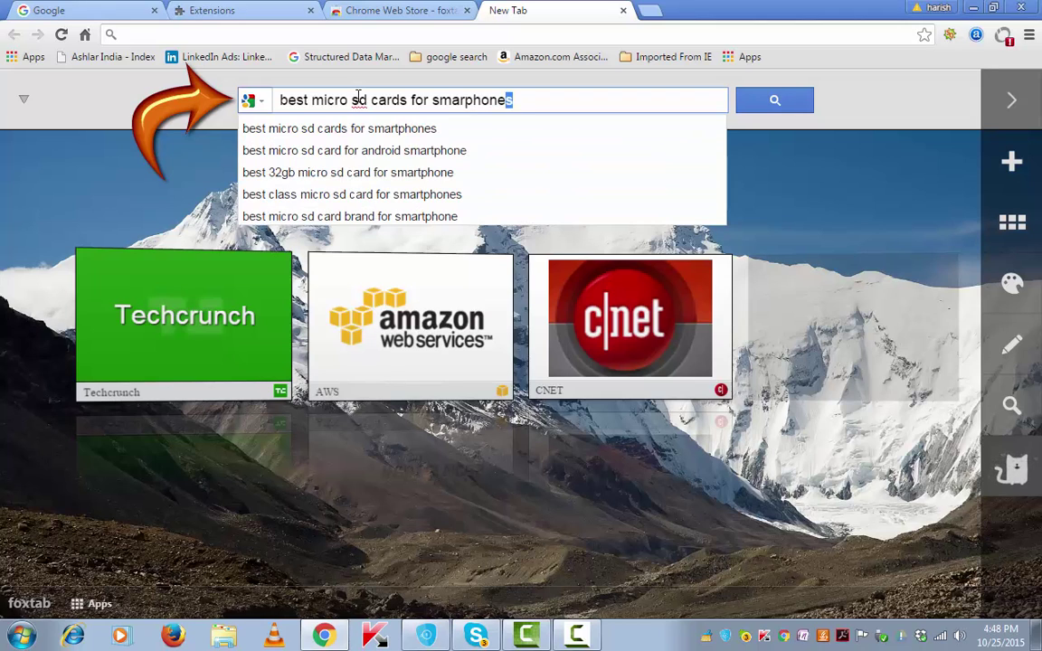
{"action": "key", "text": "shift+Left"}
{"action": "key", "text": "shift+Left"}
{"action": "key", "text": "shift+Left"}
{"action": "key", "text": "shift+Left"}
{"action": "key", "text": "shift+Left"}
{"action": "key", "text": "shift+Left"}
{"action": "key", "text": "shift+Left"}
{"action": "key", "text": "shift+Left"}
{"action": "key", "text": "shift+Left"}
{"action": "key", "text": "shift+Left"}
{"action": "key", "text": "shift+Left"}
{"action": "key", "text": "shift+Left"}
{"action": "key", "text": "shift+Left"}
{"action": "key", "text": "shift+Left"}
{"action": "key", "text": "shift+Left"}
{"action": "key", "text": "shift+Left"}
{"action": "key", "text": "shift+Left"}
{"action": "key", "text": "shift+Left"}
{"action": "key", "text": "shift+Left"}
{"action": "key", "text": "shift+Left"}
{"action": "key", "text": "ctrl+c"}
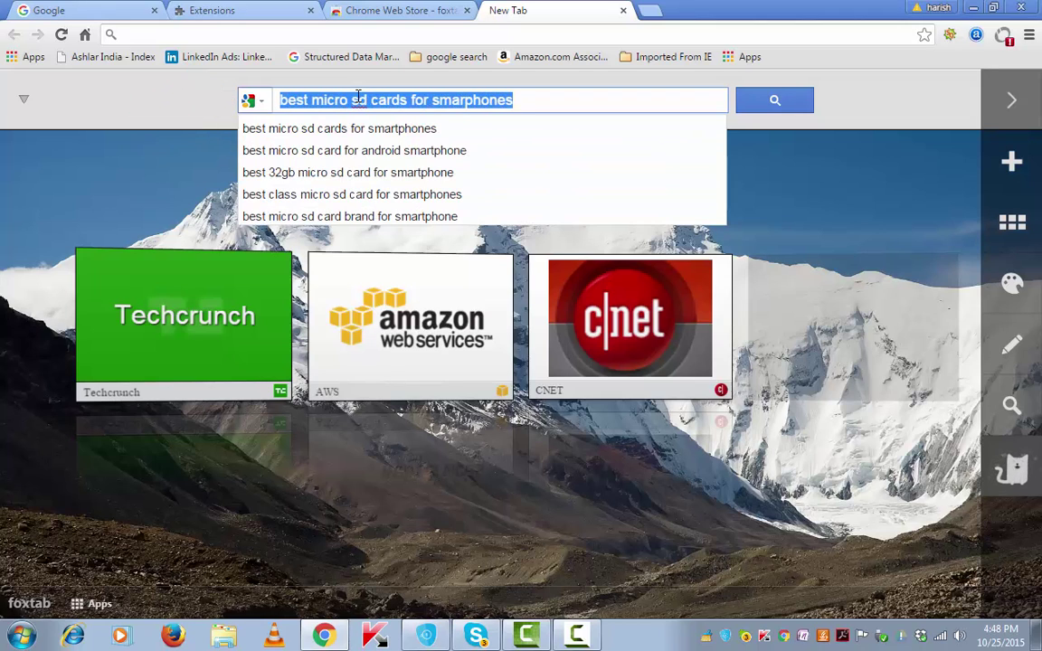
{"action": "key", "text": "Return"}
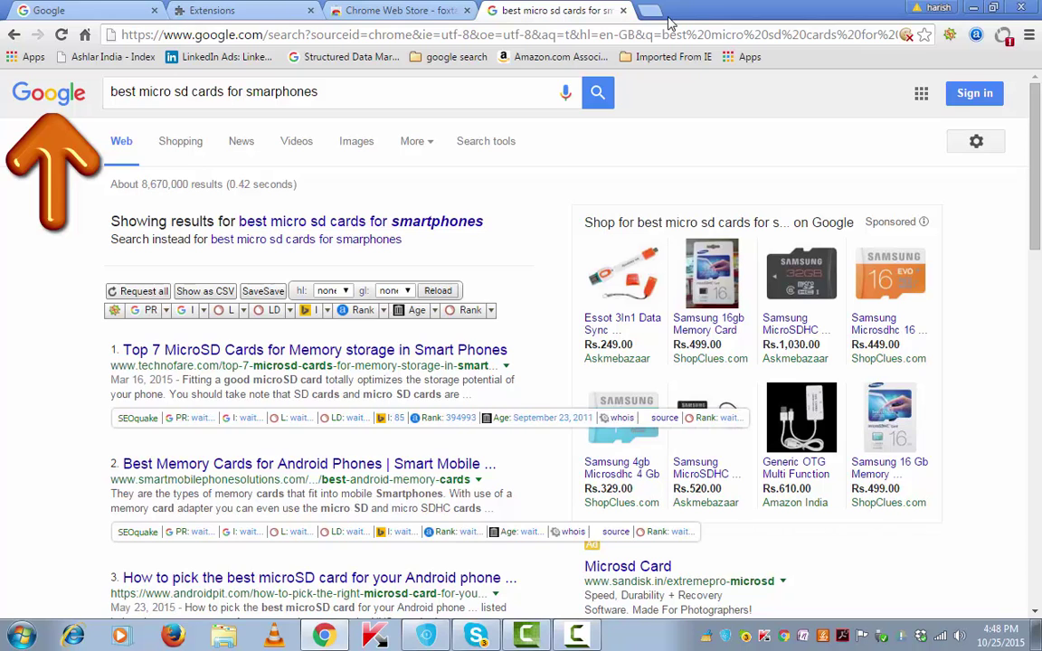
In a new Foxtab tab, search Bing for the pasted micro SD card query
{"action": "left_click", "coordinate": [659, 11]}
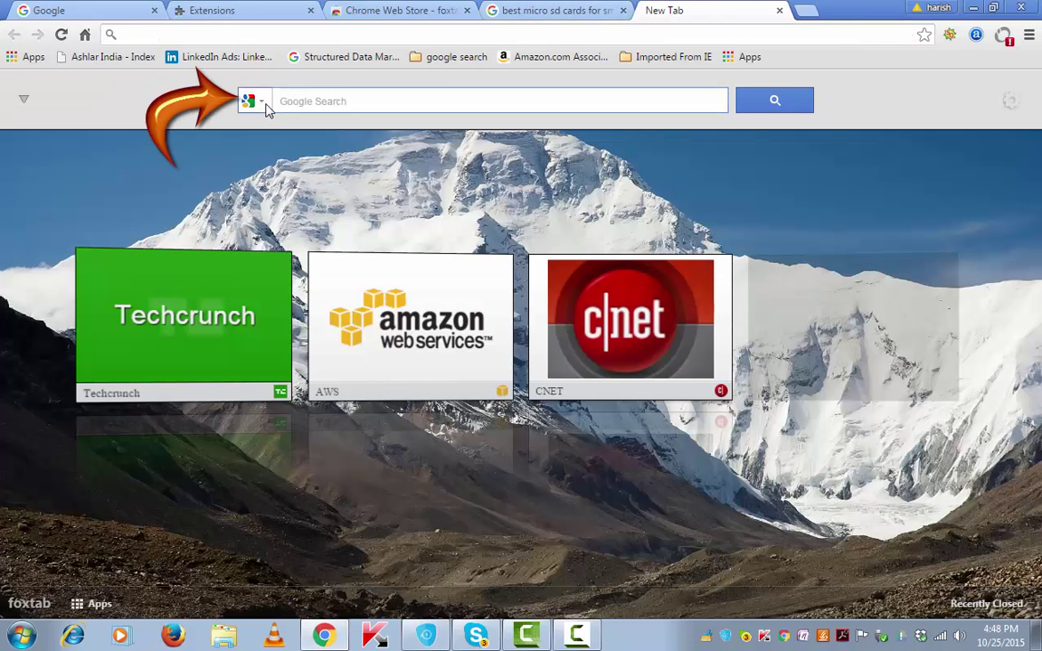
{"action": "left_click", "coordinate": [265, 103]}
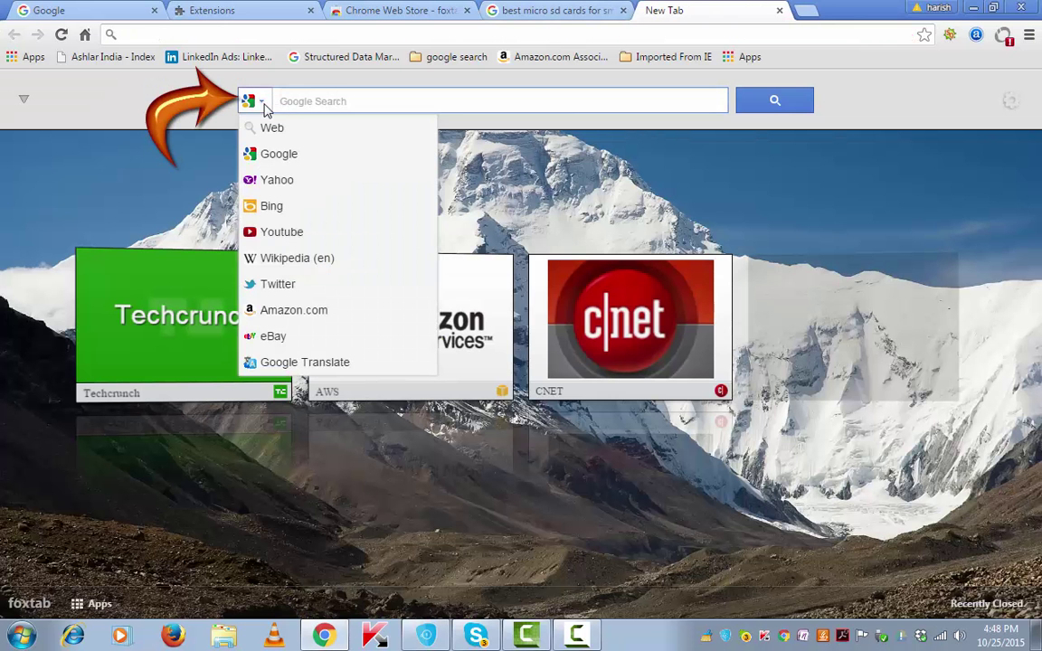
{"action": "left_click", "coordinate": [293, 206]}
{"action": "left_click", "coordinate": [366, 101]}
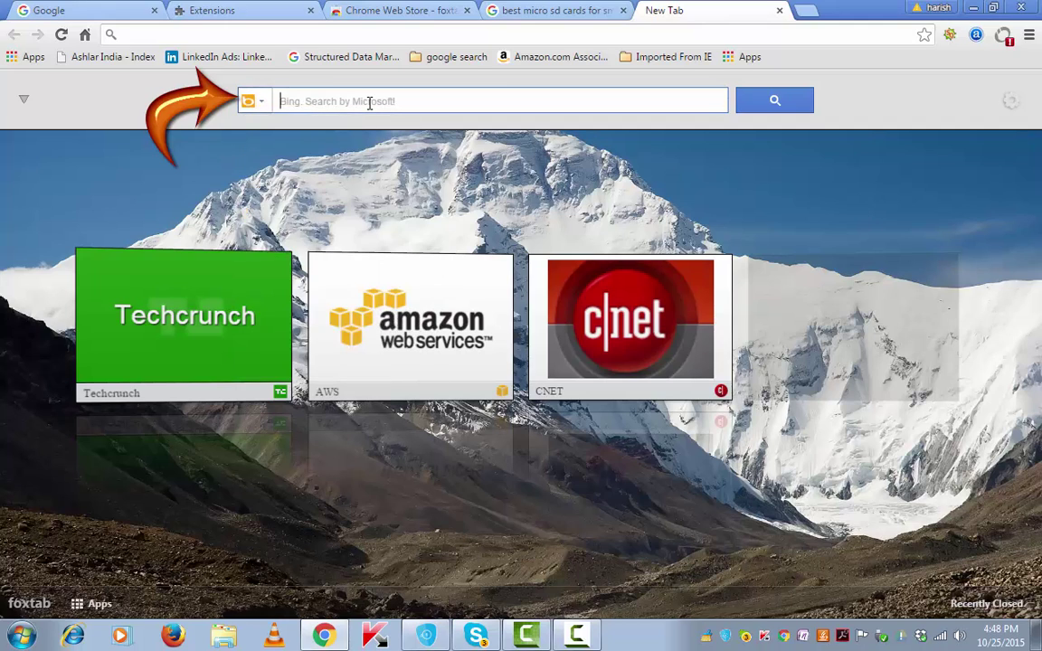
{"action": "key", "text": "ctrl+v"}
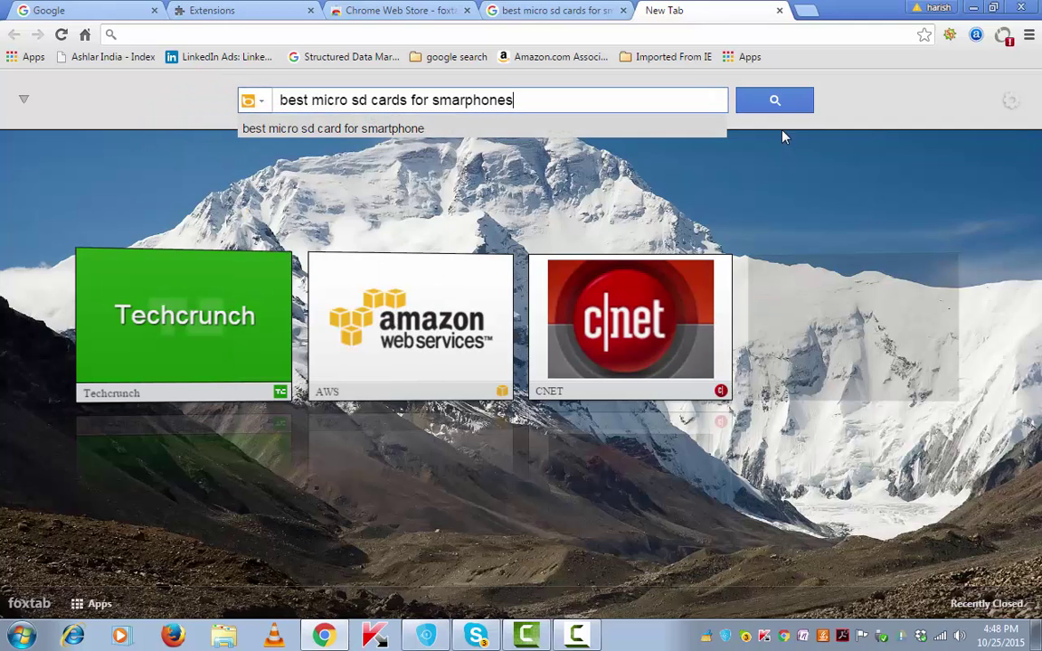
{"action": "left_click", "coordinate": [774, 101]}
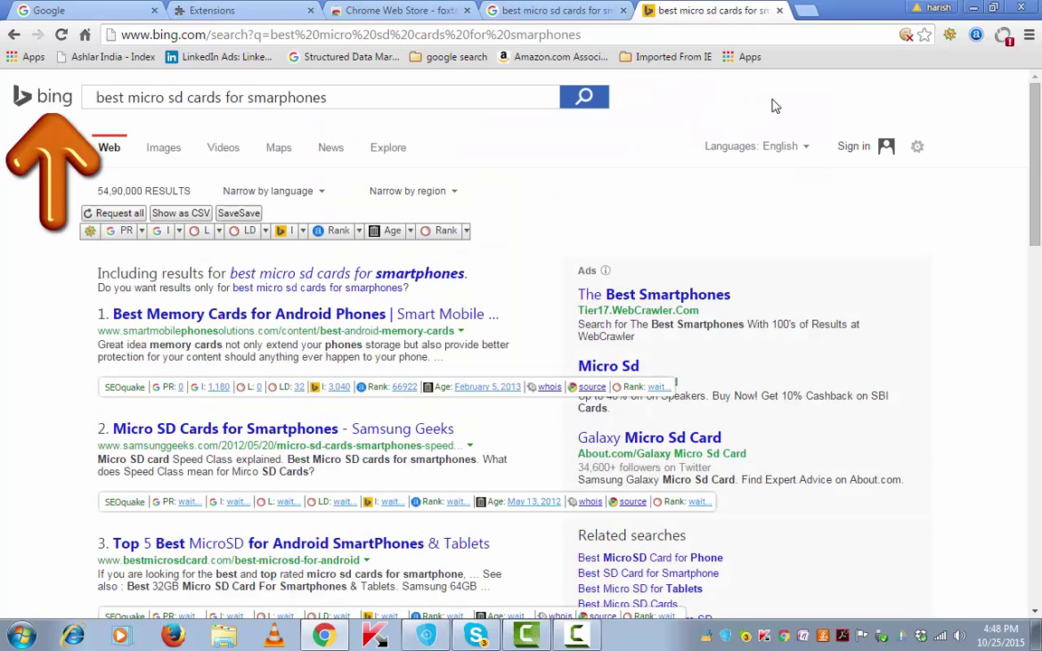
In another Foxtab tab, send the micro SD card query to Google Translate
{"action": "left_click", "coordinate": [814, 14]}
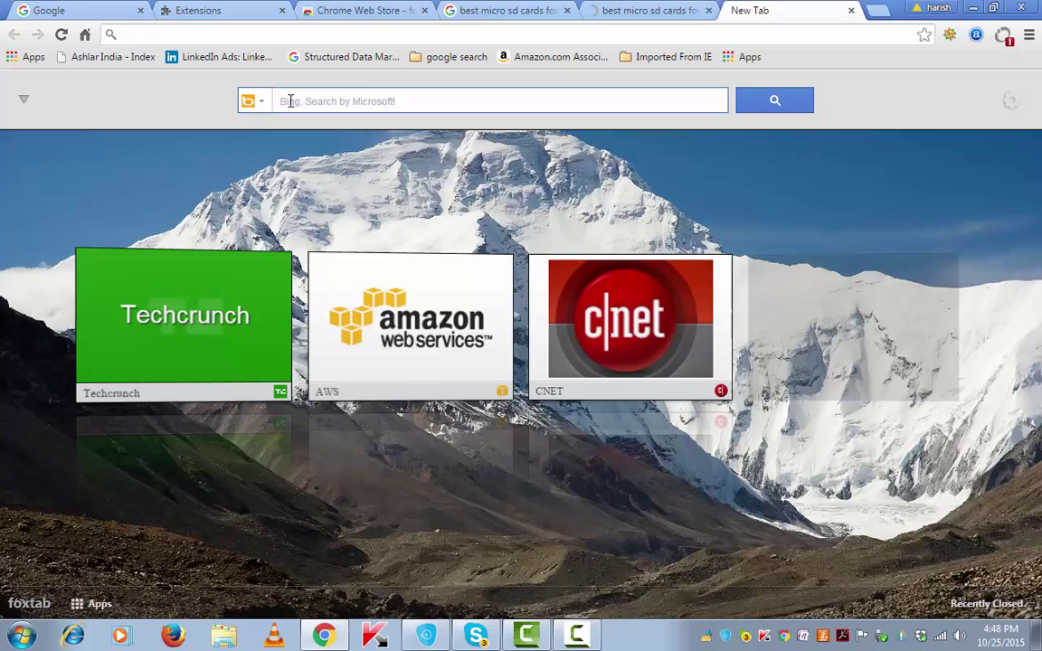
{"action": "left_click", "coordinate": [257, 103]}
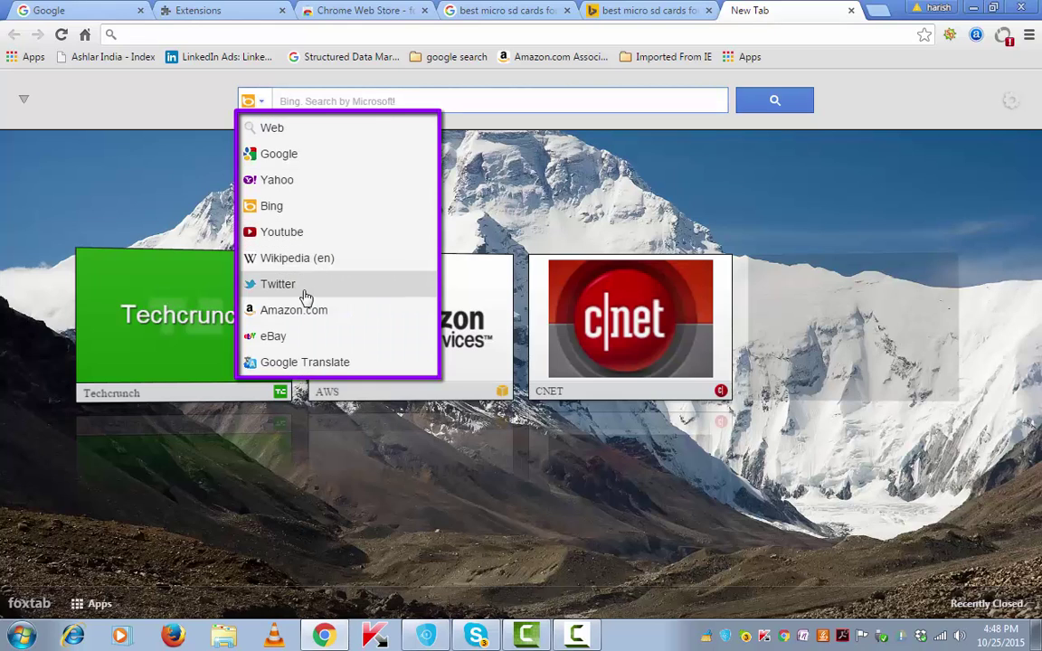
{"action": "left_click", "coordinate": [305, 361]}
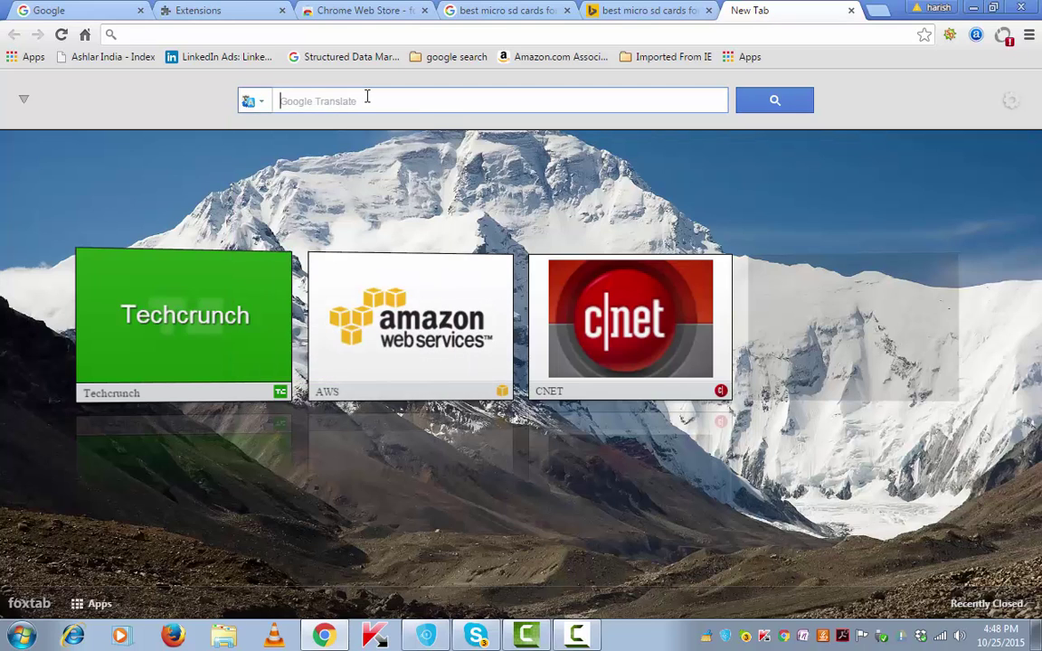
{"action": "key", "text": "Return"}
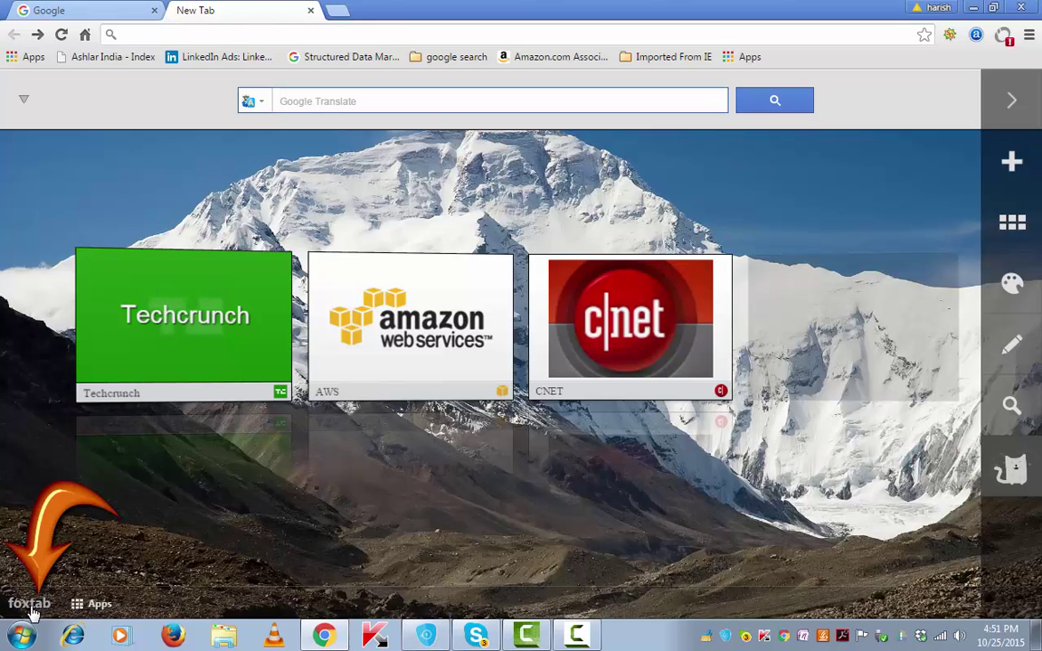
Show Foxtab's menu from the logo at the bottom-left of the new tab page
{"action": "left_click", "coordinate": [32, 611]}
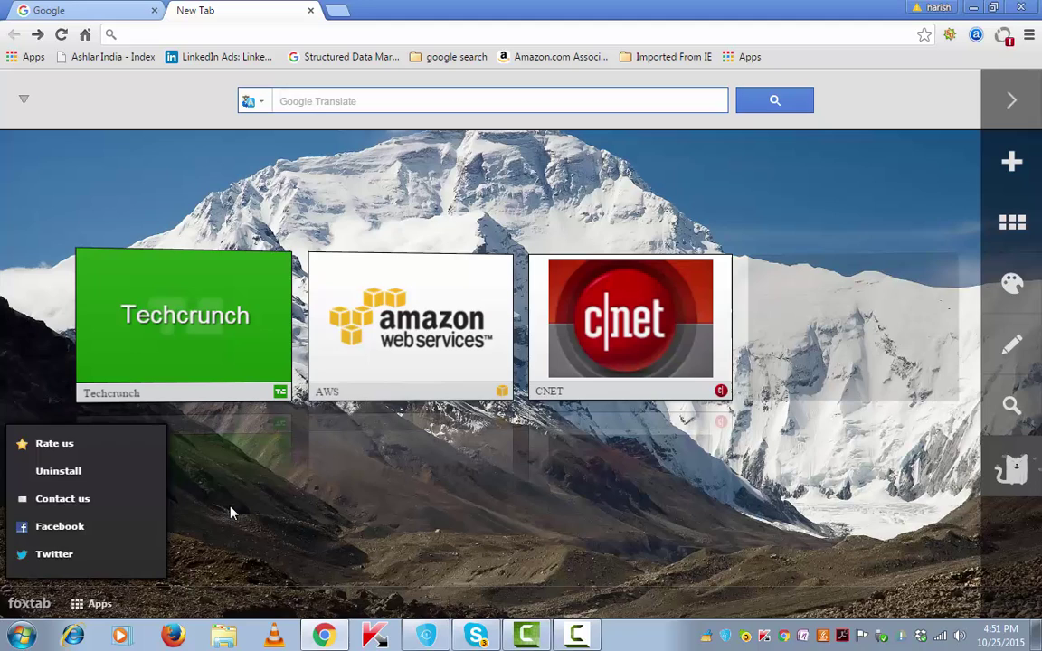
Go to the Chrome apps page, then open a fresh Foxtab new tab
{"action": "left_click", "coordinate": [105, 606]}
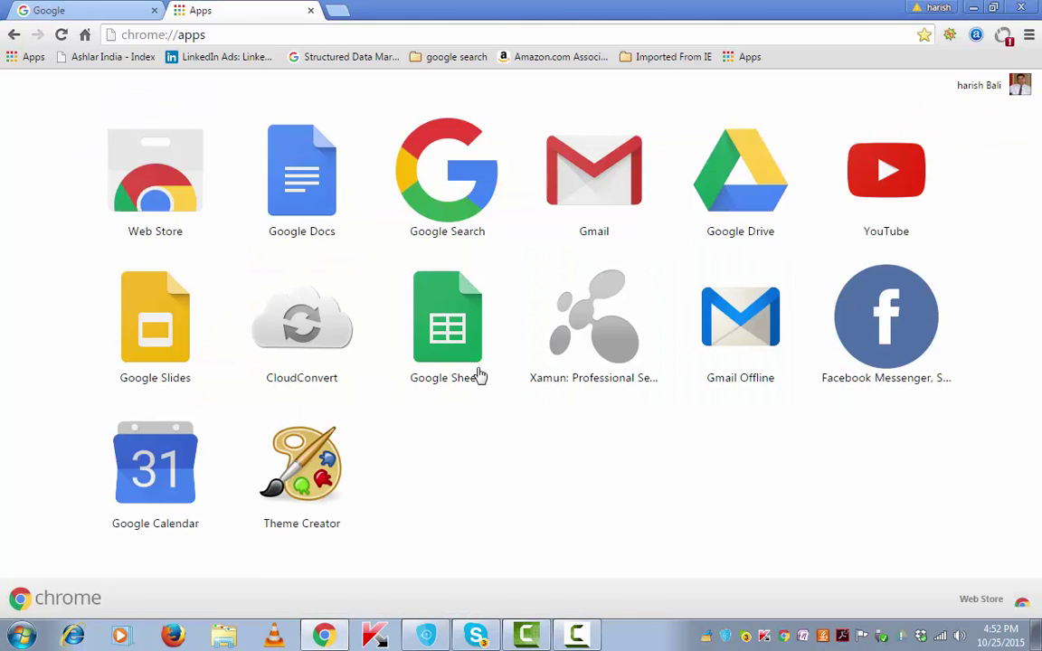
{"action": "left_click", "coordinate": [337, 12]}
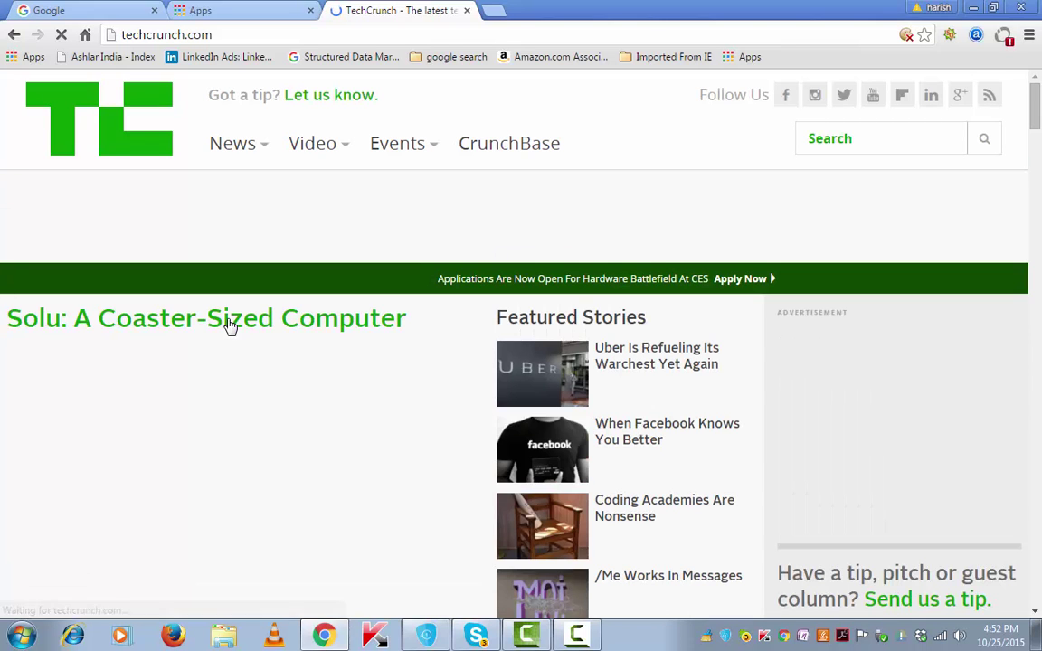
Bring the Google India homepage tab back to the front
{"action": "left_click", "coordinate": [114, 12]}
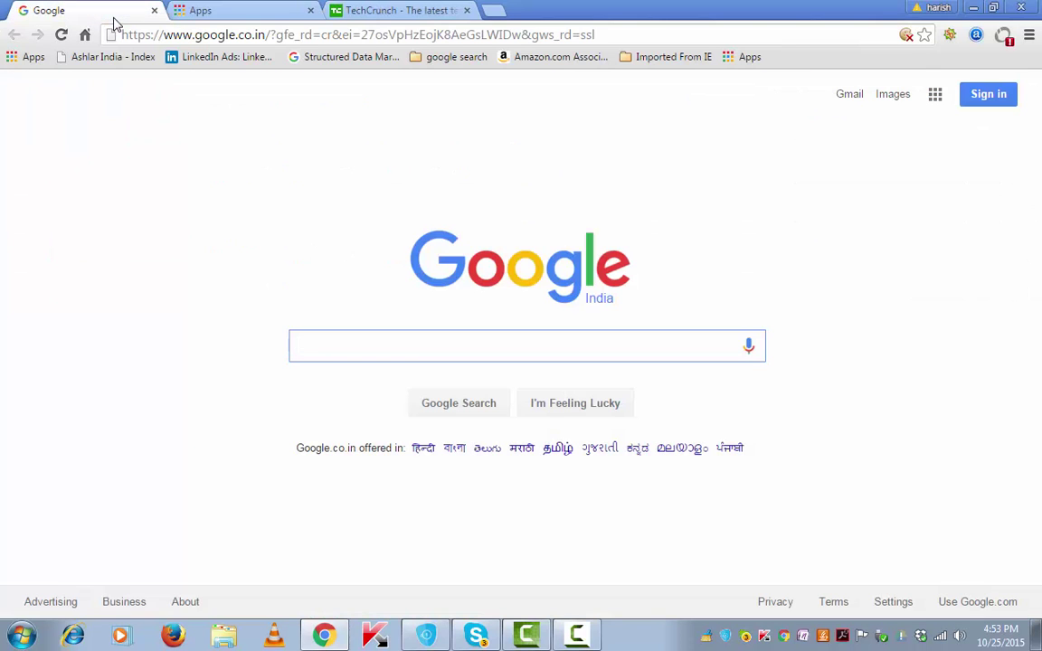